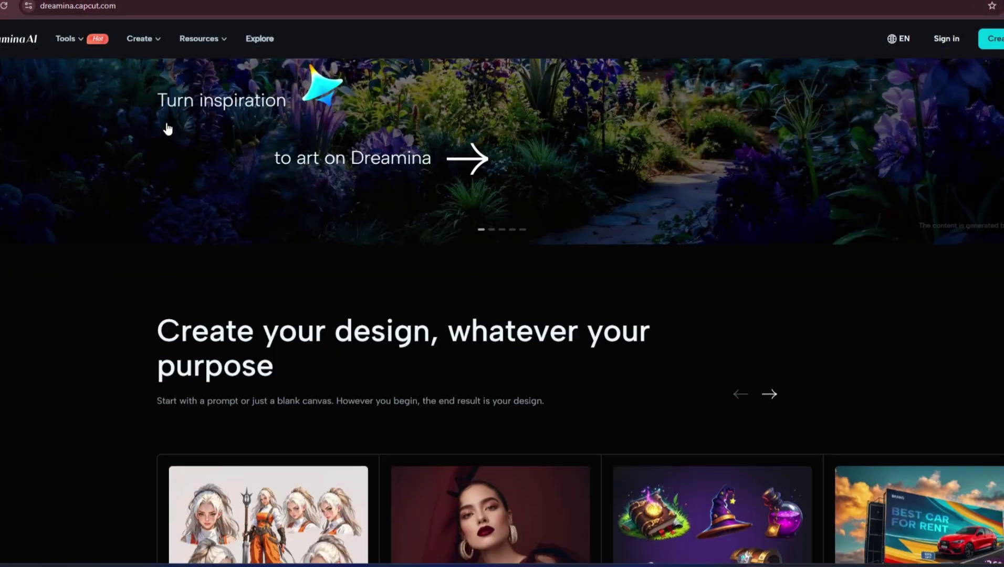
{"action": "key", "text": "ctrl+t"}
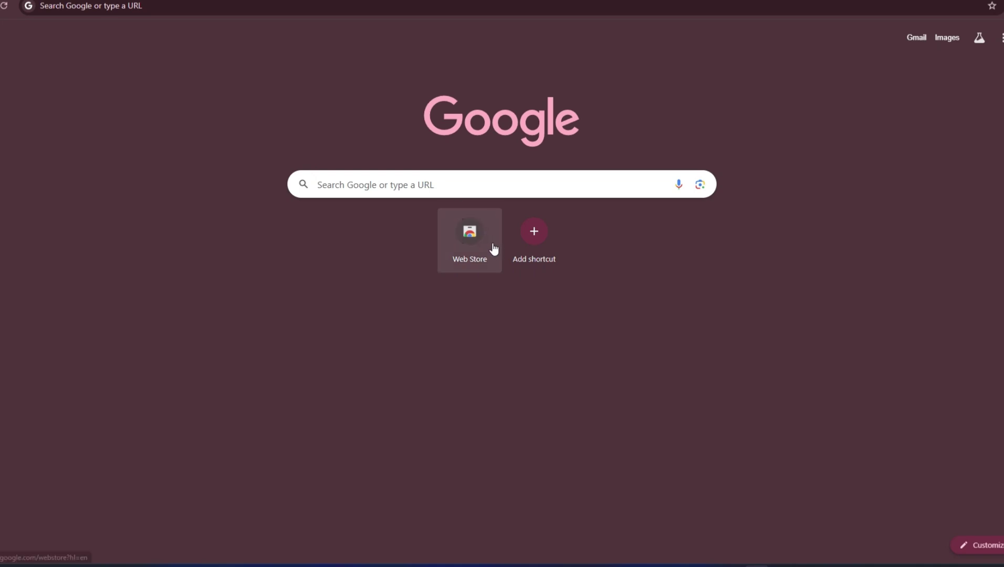
{"action": "left_click", "coordinate": [363, 172]}
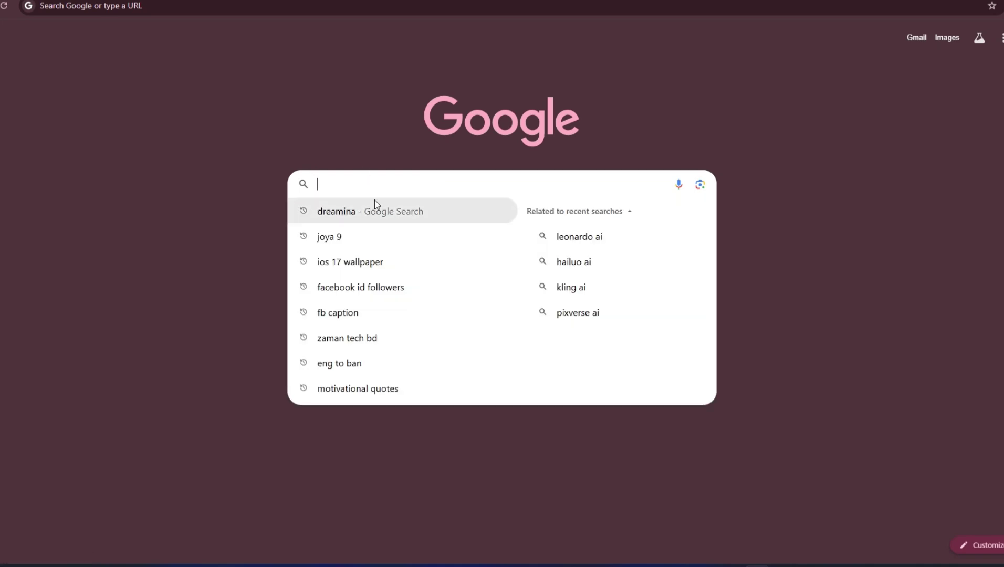
{"action": "type", "text": "https://dreamina.capcut.com/"}
{"action": "key", "text": "Return"}
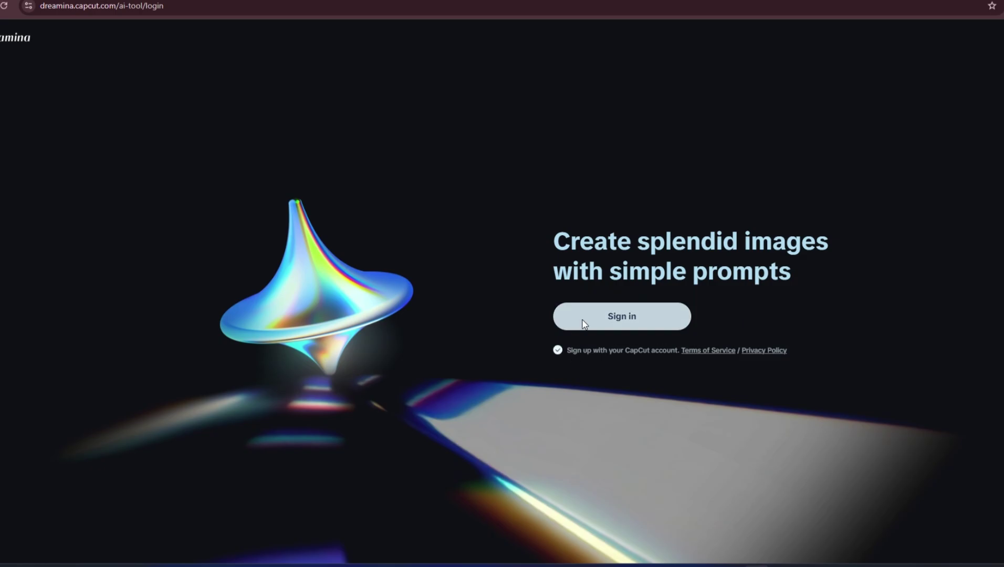
- Begin signing in with Google using another account, reaching the email entry step
{"action": "left_click", "coordinate": [586, 321]}
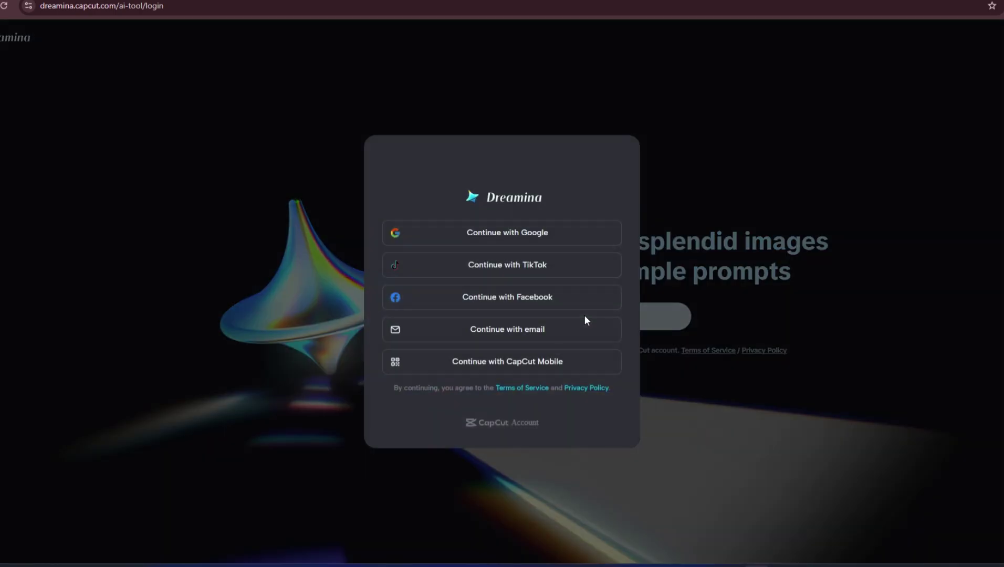
{"action": "left_click", "coordinate": [555, 232]}
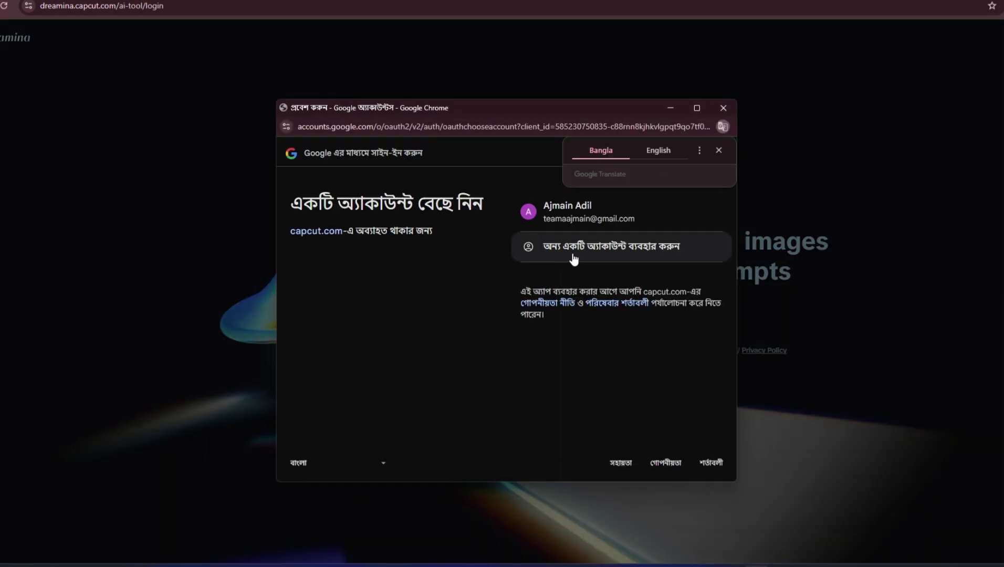
{"action": "left_click", "coordinate": [606, 245]}
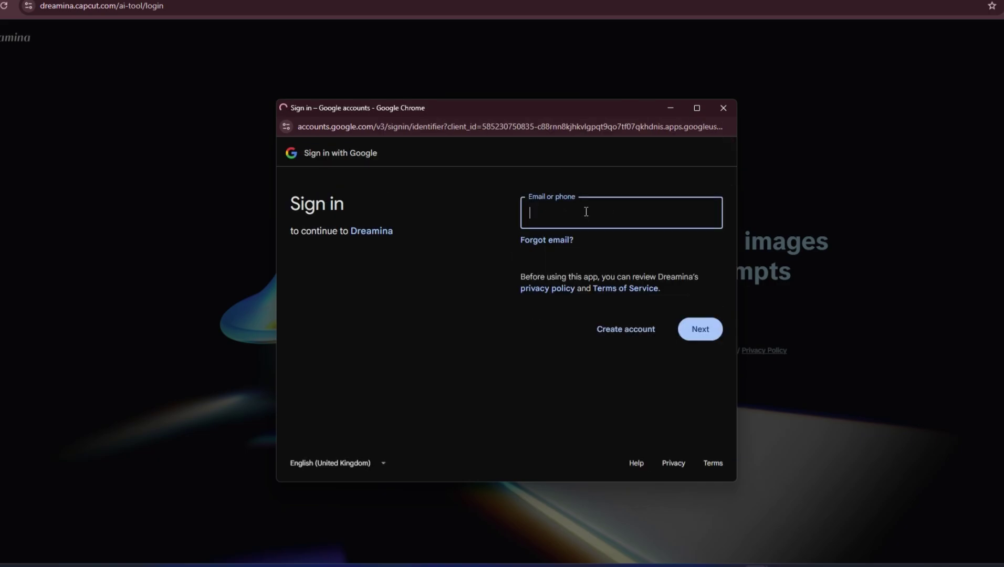
- Scroll up and down through the home page Showcase gallery
{"action": "scroll", "coordinate": [551, 315], "scroll_direction": "down", "scroll_amount": 2}
{"action": "scroll", "coordinate": [551, 315], "scroll_direction": "down", "scroll_amount": 5}
{"action": "scroll", "coordinate": [743, 262], "scroll_direction": "down", "scroll_amount": 4}
{"action": "scroll", "coordinate": [744, 252], "scroll_direction": "down", "scroll_amount": 3}
{"action": "scroll", "coordinate": [745, 241], "scroll_direction": "down", "scroll_amount": 3}
{"action": "scroll", "coordinate": [745, 226], "scroll_direction": "down", "scroll_amount": 3}
{"action": "scroll", "coordinate": [746, 199], "scroll_direction": "up", "scroll_amount": 2}
{"action": "scroll", "coordinate": [745, 158], "scroll_direction": "up", "scroll_amount": 5}
{"action": "scroll", "coordinate": [745, 115], "scroll_direction": "up", "scroll_amount": 5}
{"action": "scroll", "coordinate": [745, 107], "scroll_direction": "up", "scroll_amount": 1}
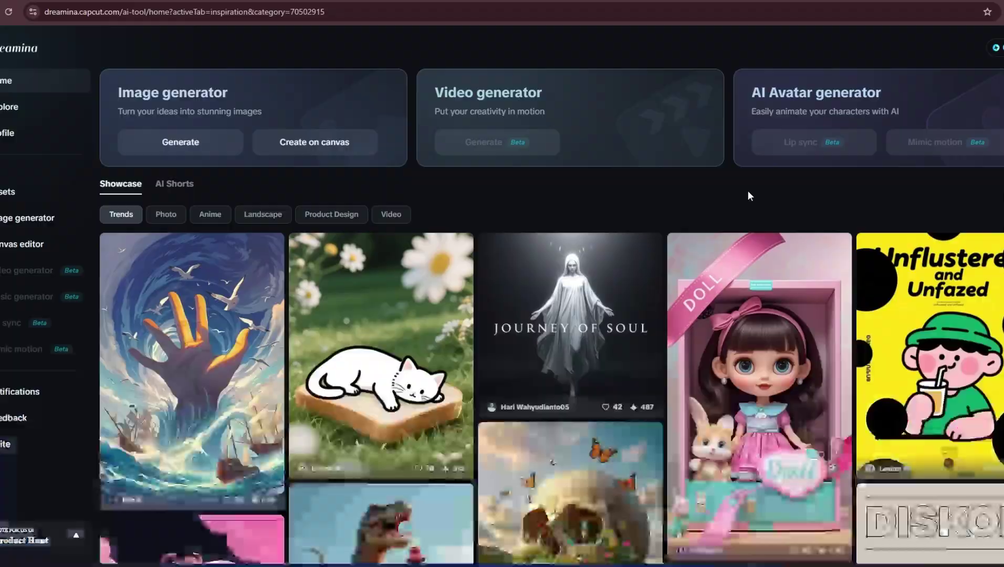
{"action": "scroll", "coordinate": [748, 192], "scroll_direction": "down", "scroll_amount": 3}
{"action": "scroll", "coordinate": [746, 220], "scroll_direction": "down", "scroll_amount": 3}
{"action": "scroll", "coordinate": [745, 238], "scroll_direction": "down", "scroll_amount": 4}
{"action": "scroll", "coordinate": [744, 238], "scroll_direction": "down", "scroll_amount": 3}
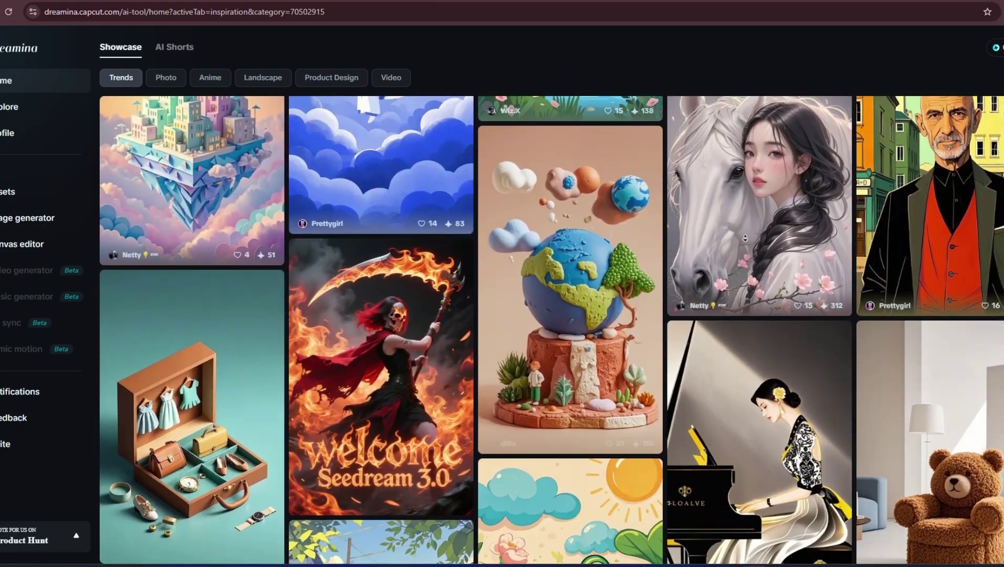
{"action": "scroll", "coordinate": [744, 237], "scroll_direction": "down", "scroll_amount": 2}
{"action": "scroll", "coordinate": [745, 220], "scroll_direction": "down", "scroll_amount": 3}
{"action": "scroll", "coordinate": [744, 184], "scroll_direction": "down", "scroll_amount": 3}
{"action": "scroll", "coordinate": [744, 147], "scroll_direction": "up", "scroll_amount": 1}
{"action": "scroll", "coordinate": [744, 147], "scroll_direction": "up", "scroll_amount": 4}
{"action": "scroll", "coordinate": [745, 146], "scroll_direction": "up", "scroll_amount": 5}
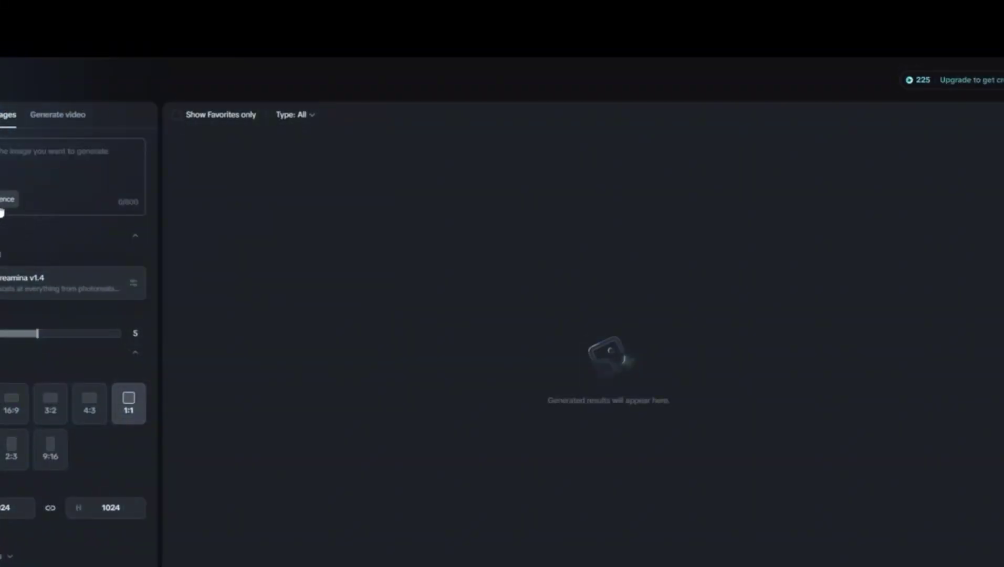
- Add the orange-juice poster as an Edge reference image
{"action": "left_click", "coordinate": [2, 208]}
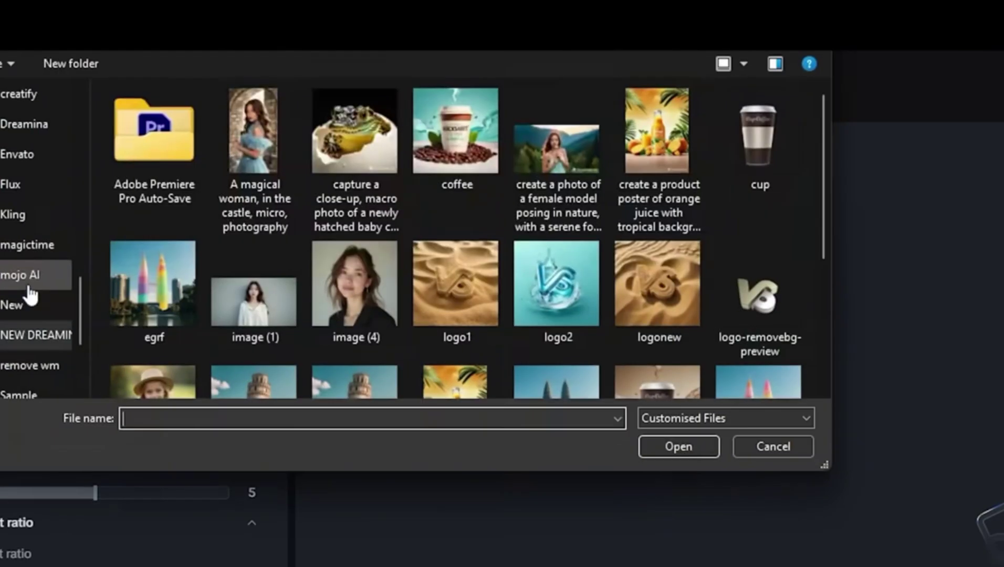
{"action": "scroll", "coordinate": [456, 262], "scroll_direction": "down", "scroll_amount": 3}
{"action": "left_click", "coordinate": [455, 213]}
{"action": "left_click", "coordinate": [677, 445]}
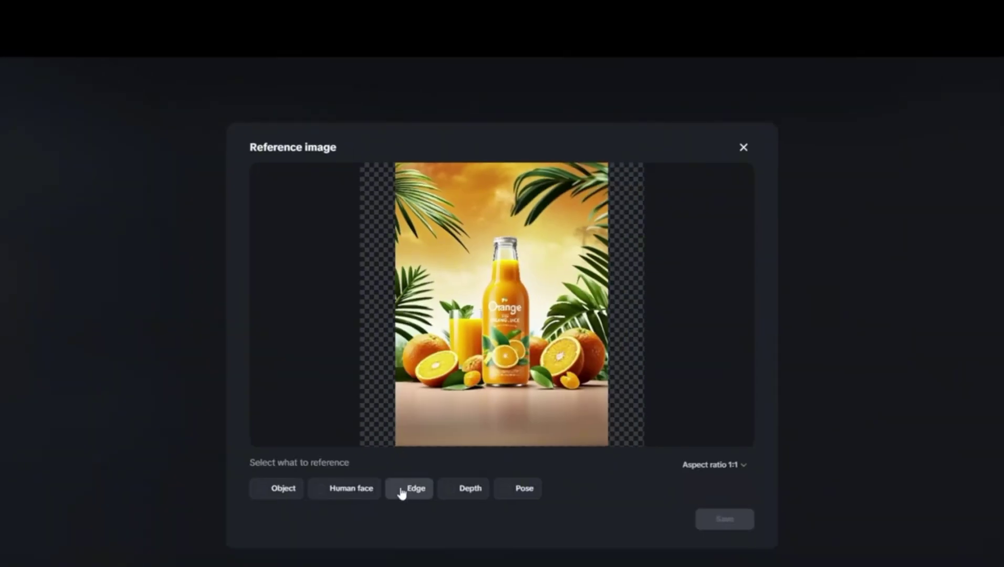
{"action": "mouse_move", "coordinate": [409, 488]}
{"action": "left_click", "coordinate": [402, 493]}
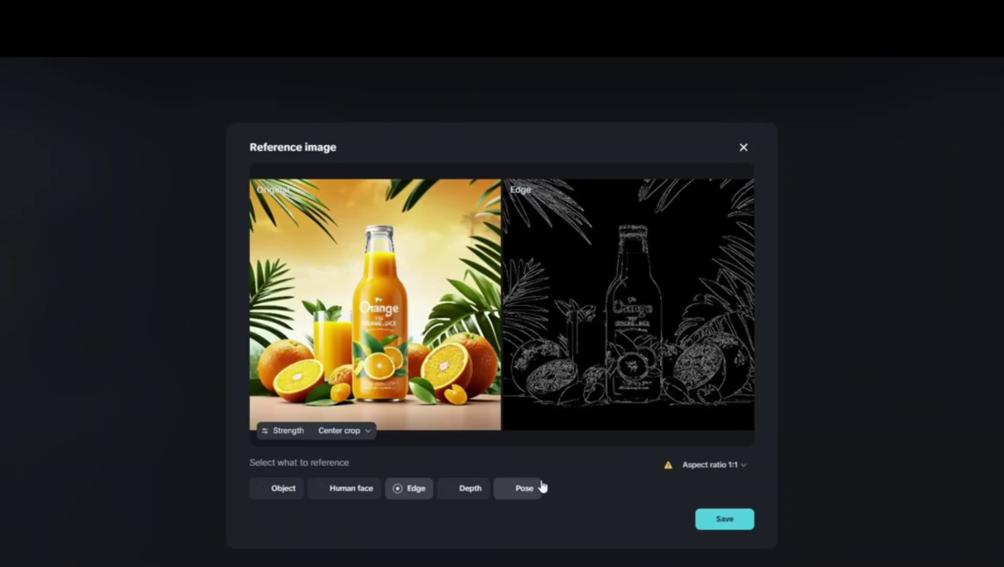
{"action": "left_click", "coordinate": [727, 519]}
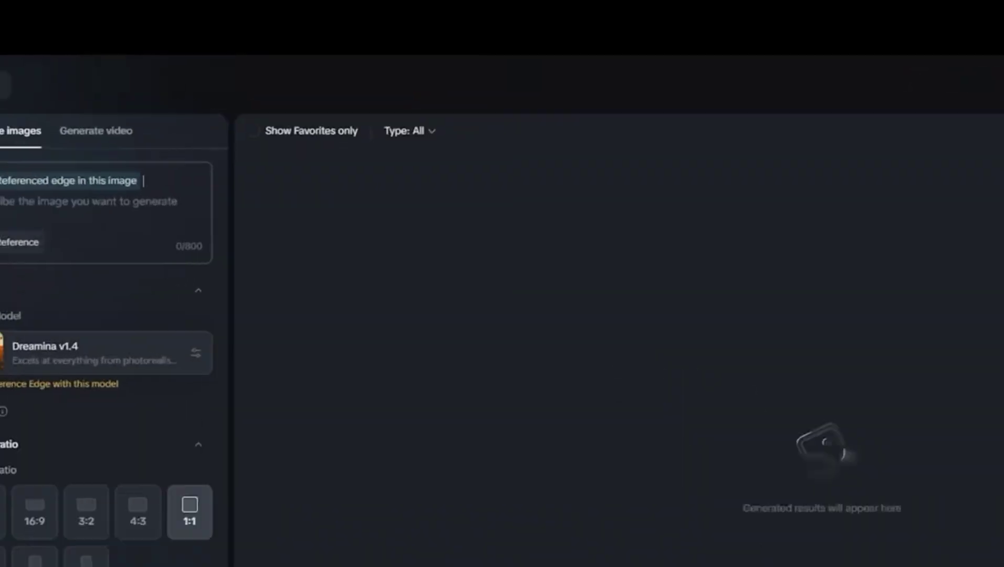
- Prompt 'sunlight, high quality' with Dreamina XL Pro, quality 7 and 3:4 ratio
{"action": "type", "text": "sun"}
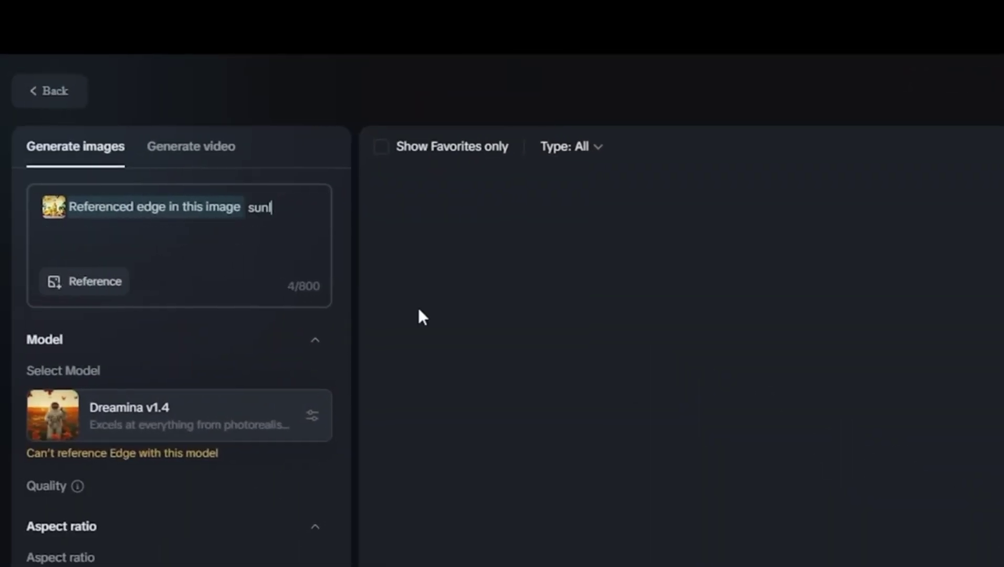
{"action": "type", "text": "light, high quality"}
{"action": "left_click", "coordinate": [298, 419]}
{"action": "left_click", "coordinate": [449, 392]}
{"action": "left_click_drag", "start_coordinate": [186, 509], "coordinate": [209, 234]}
{"action": "scroll", "coordinate": [53, 378], "scroll_direction": "down", "scroll_amount": 1}
{"action": "left_click", "coordinate": [52, 378]}
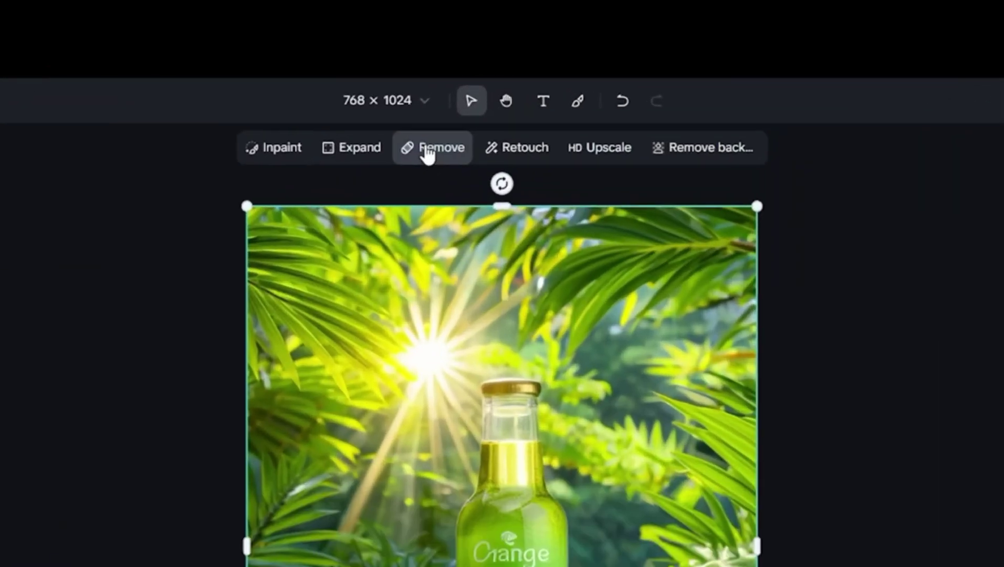
- Brush out the orange bottle from the jungle scene with Remove
{"action": "left_click", "coordinate": [428, 153]}
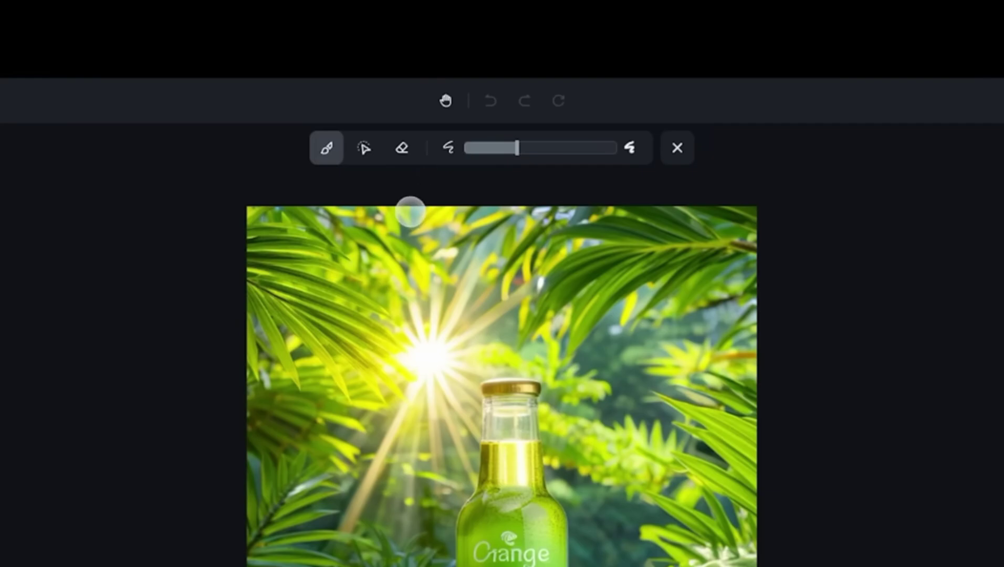
{"action": "left_click_drag", "start_coordinate": [501, 386], "coordinate": [461, 561]}
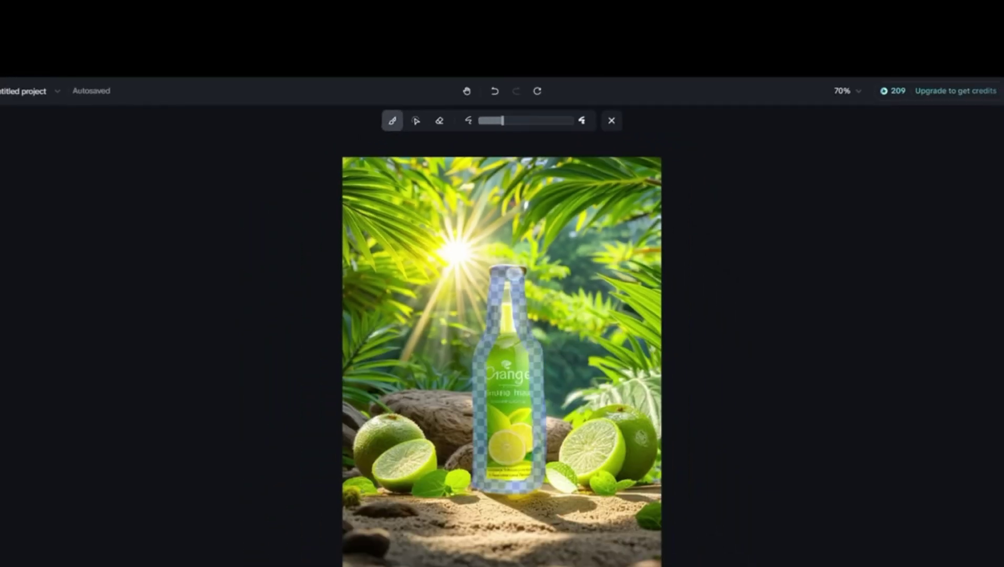
{"action": "left_click_drag", "start_coordinate": [506, 294], "coordinate": [523, 347]}
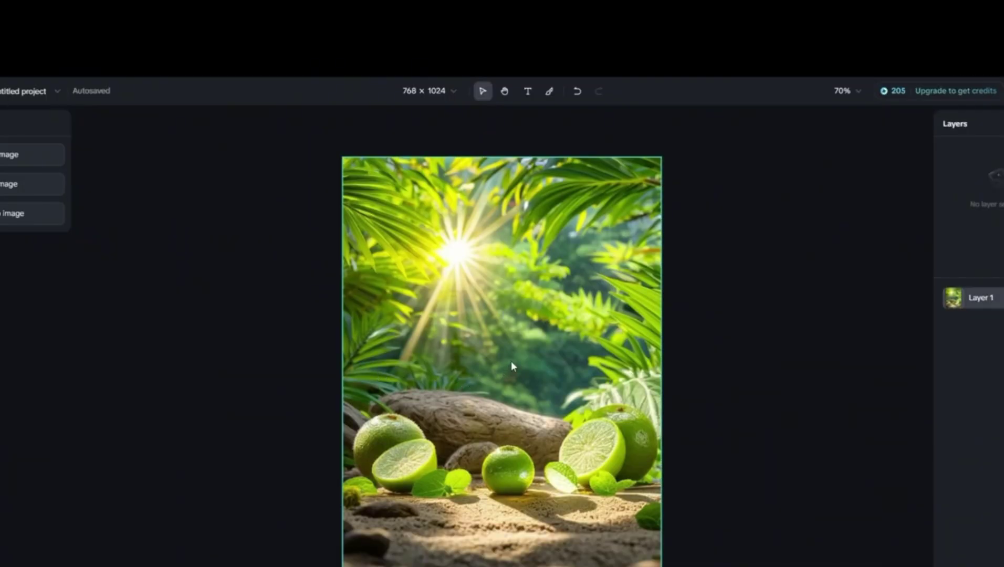
{"action": "left_click", "coordinate": [510, 361]}
{"action": "left_click", "coordinate": [119, 273]}
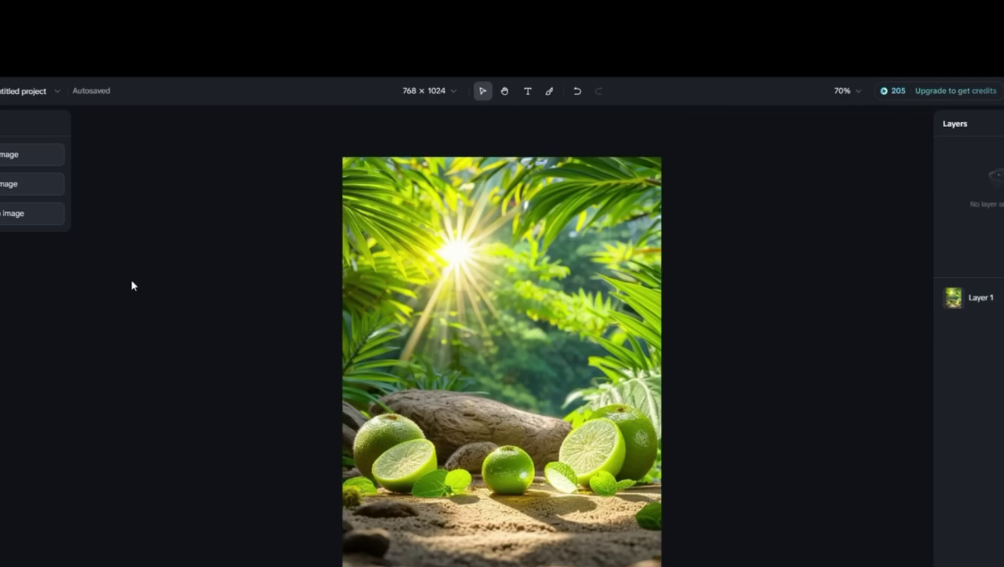
- Place a scaled-down lemon juice bottle on the sand, then bring up export settings
{"action": "left_click", "coordinate": [11, 196]}
{"action": "left_click", "coordinate": [400, 324]}
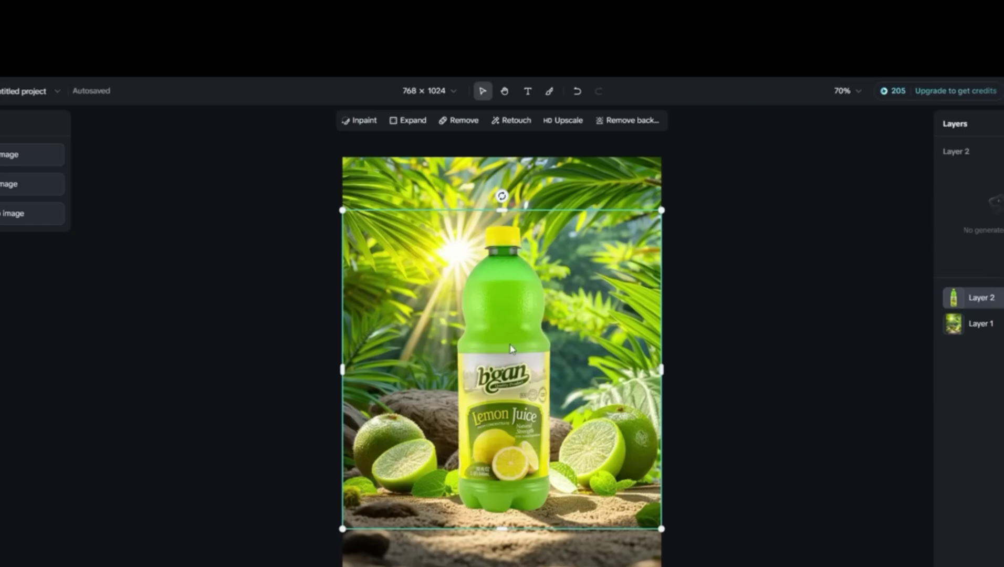
{"action": "left_click_drag", "start_coordinate": [342, 210], "coordinate": [404, 273]}
{"action": "left_click_drag", "start_coordinate": [636, 307], "coordinate": [612, 292]}
{"action": "key", "text": "Escape"}
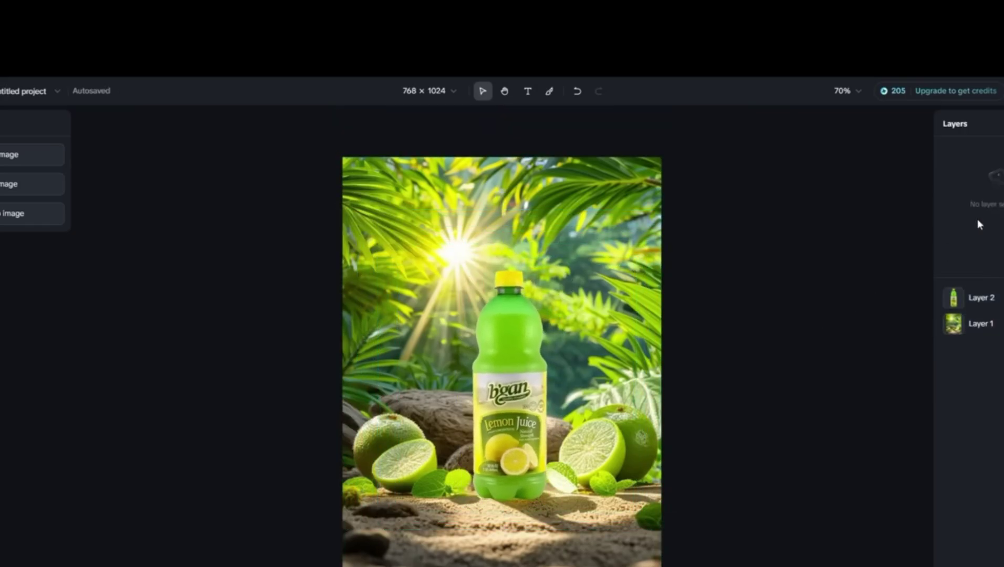
{"action": "left_click", "coordinate": [992, 98]}
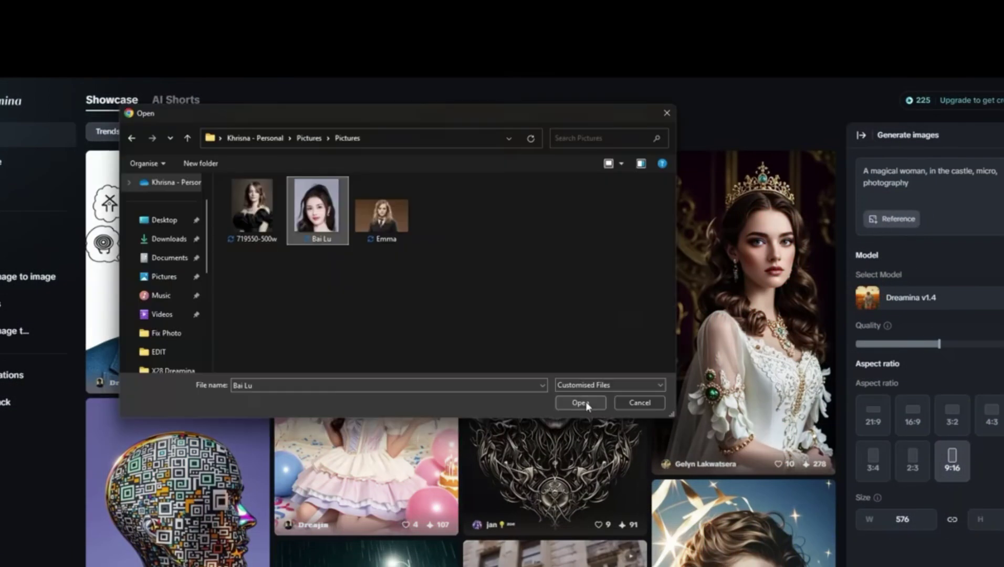
- Reference the portrait's human face, keep Dreamina v1.4, raise quality and set 16:9
{"action": "left_click", "coordinate": [581, 405]}
{"action": "mouse_move", "coordinate": [345, 509]}
{"action": "left_click", "coordinate": [330, 511]}
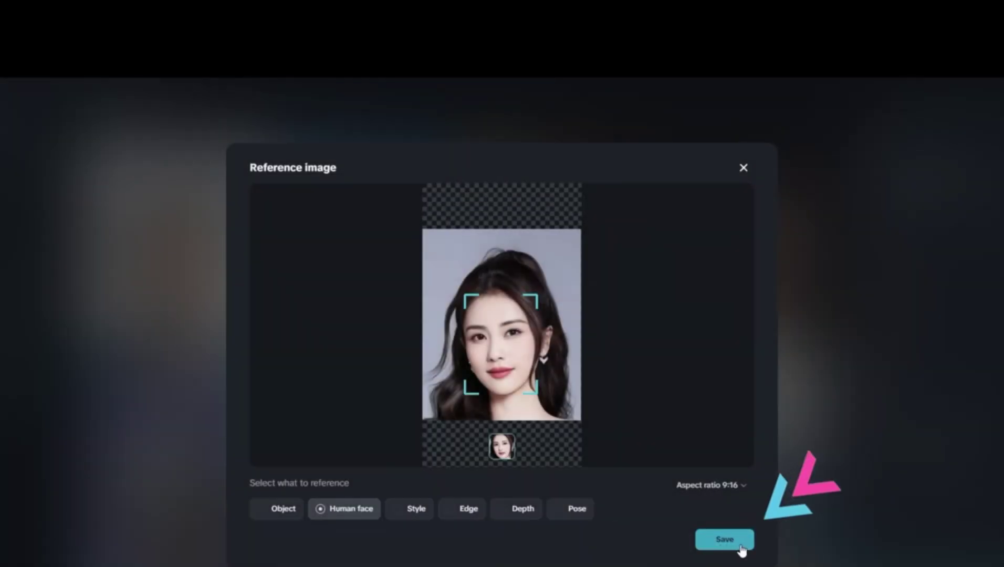
{"action": "left_click", "coordinate": [724, 539]}
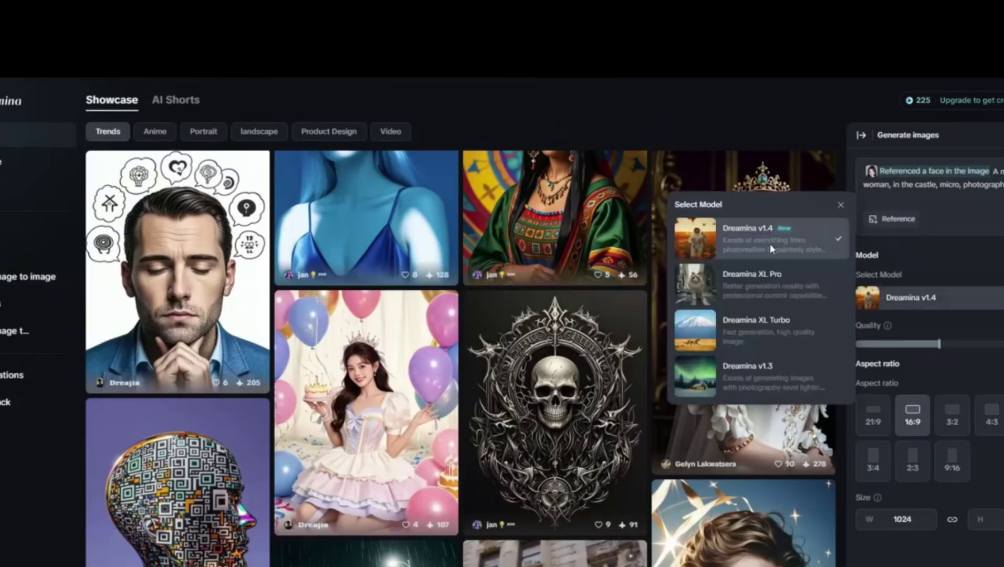
{"action": "left_click", "coordinate": [770, 249]}
{"action": "left_click_drag", "start_coordinate": [954, 349], "coordinate": [972, 345]}
{"action": "left_click", "coordinate": [951, 461]}
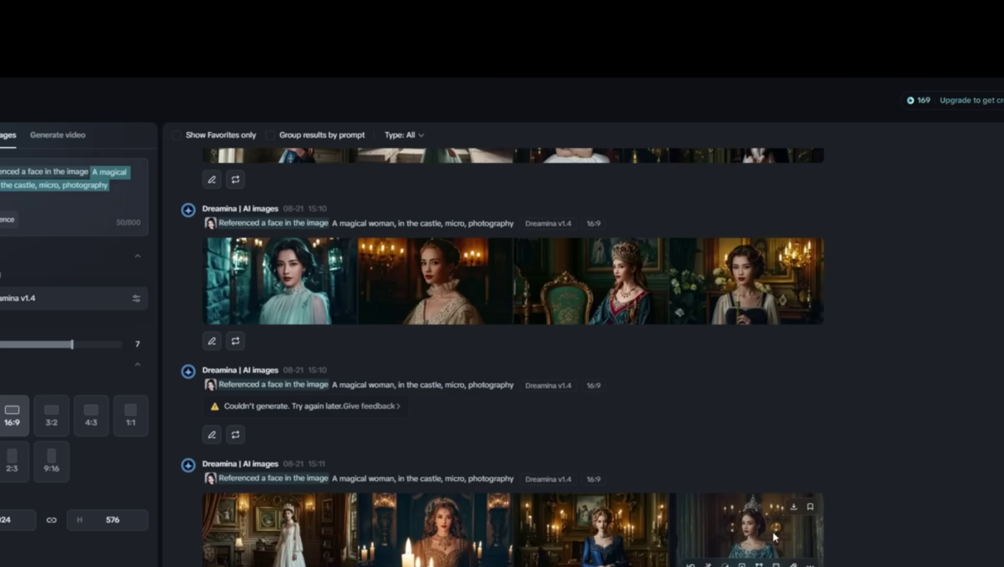
- Open the crowned teal-gown woman result, HD-upscale it and download it
{"action": "left_click", "coordinate": [774, 535]}
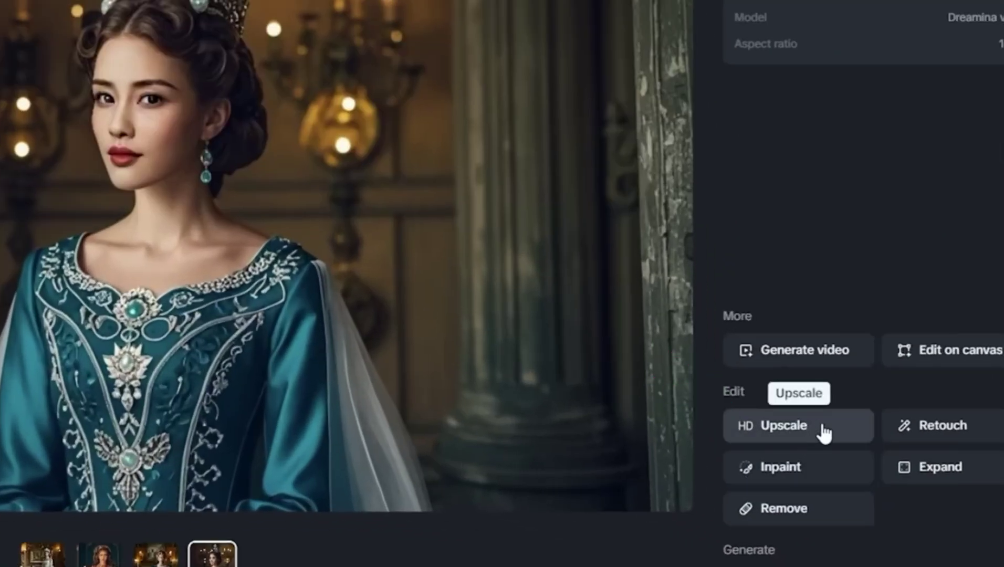
{"action": "left_click", "coordinate": [816, 433]}
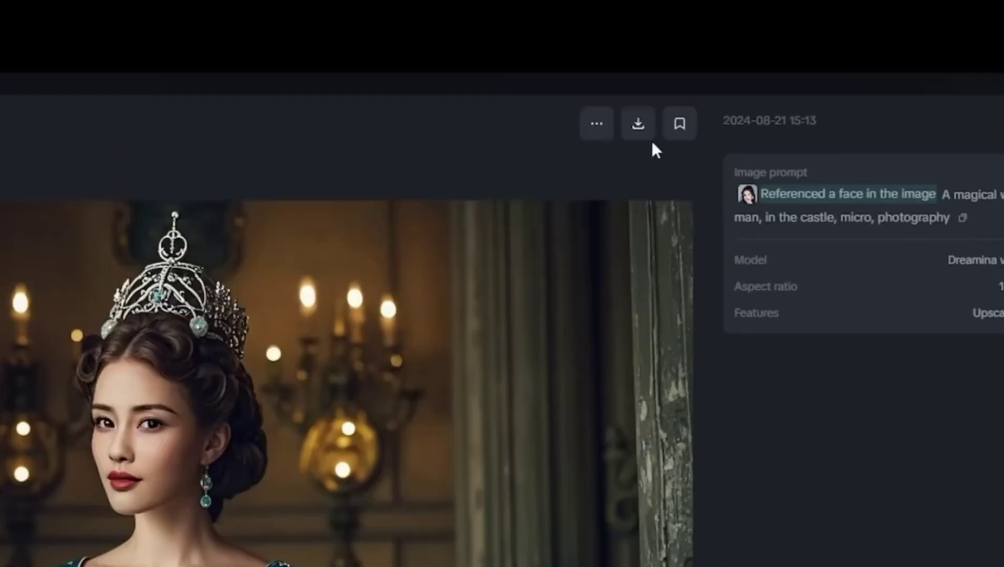
{"action": "left_click", "coordinate": [639, 126]}
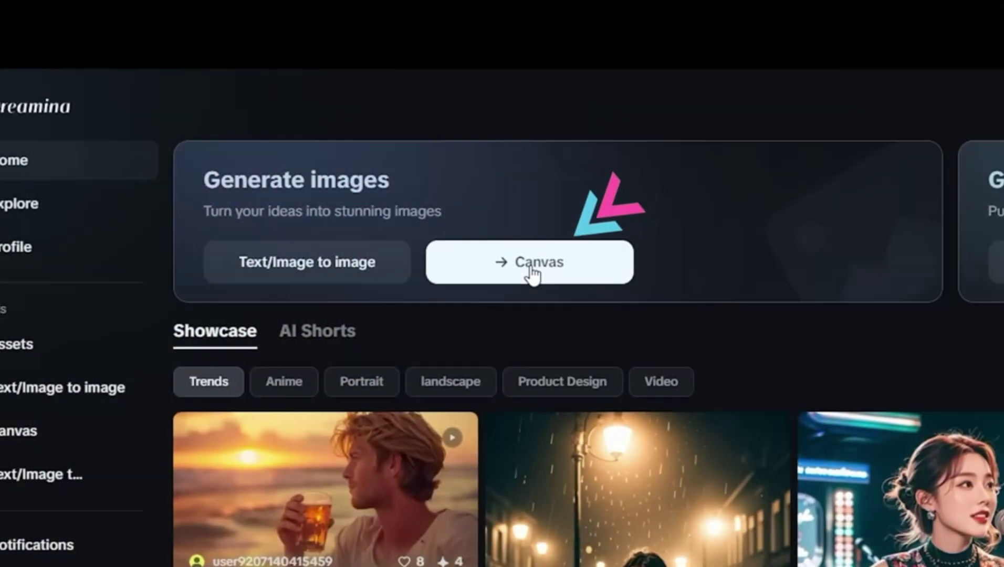
- Start a new canvas with the logo-removebg-preview image placed on it
{"action": "left_click", "coordinate": [532, 272]}
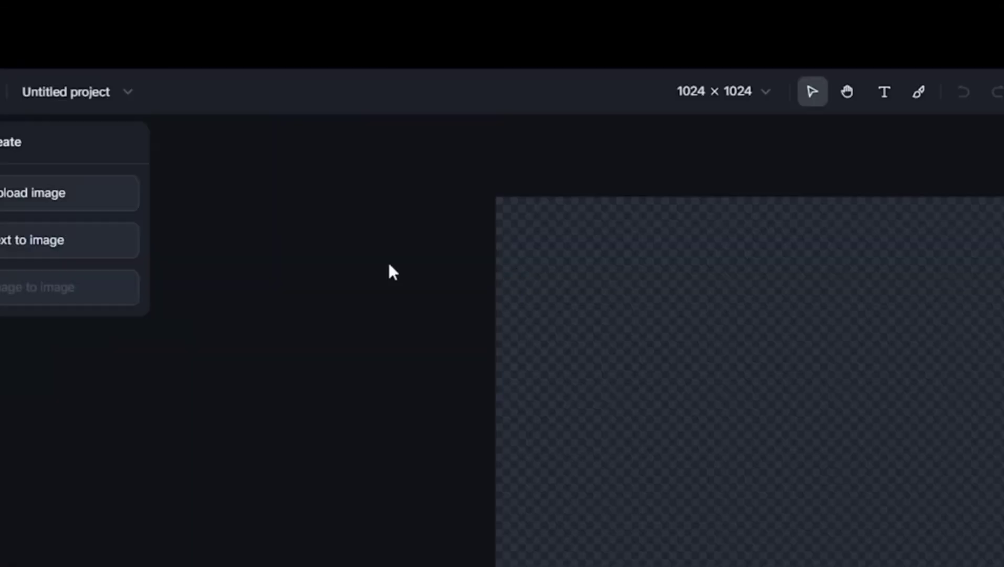
{"action": "left_click", "coordinate": [30, 199]}
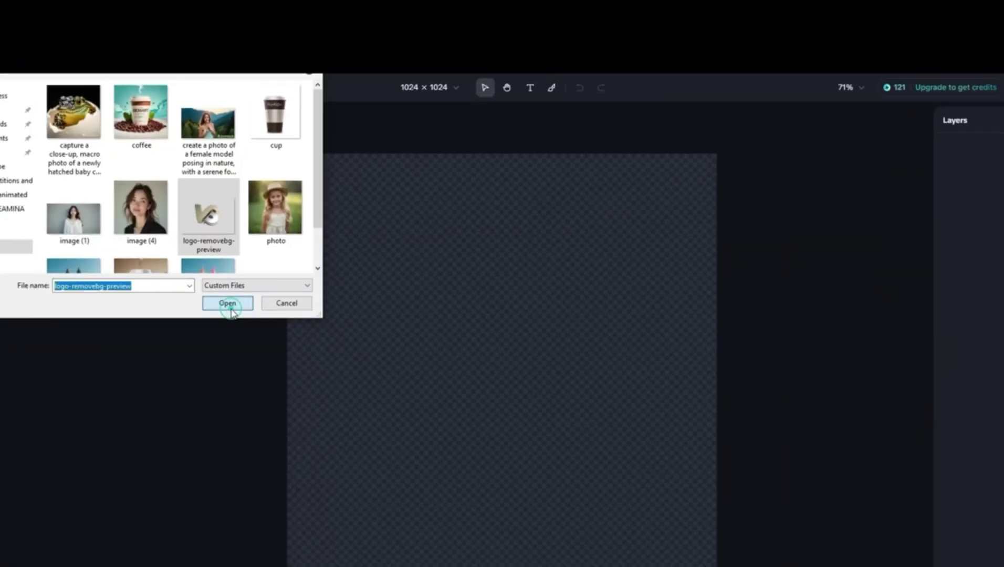
{"action": "left_click", "coordinate": [251, 321]}
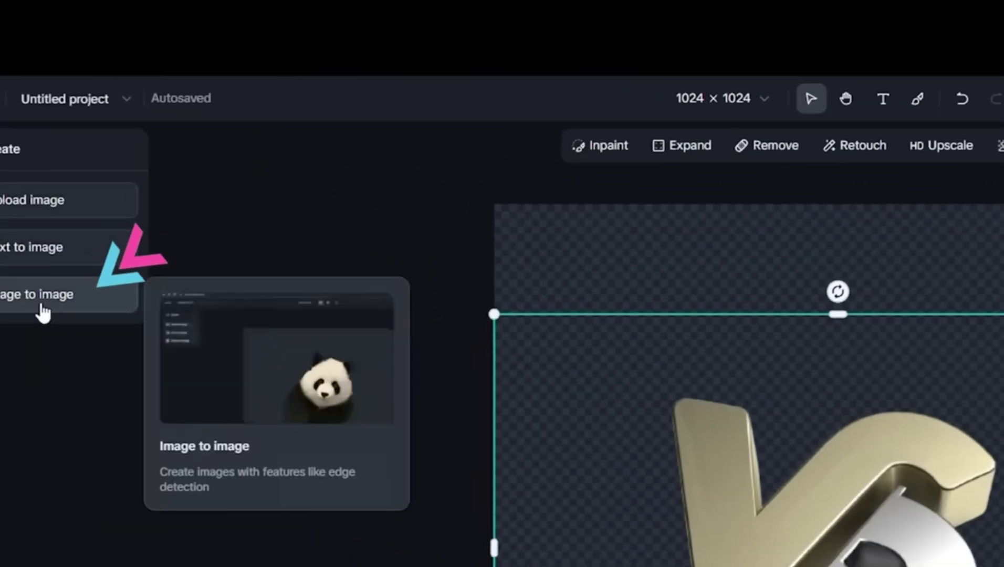
- Generate image-to-image with the prompt 'design a logo made entirely of beach sand…'
{"action": "left_click", "coordinate": [42, 308]}
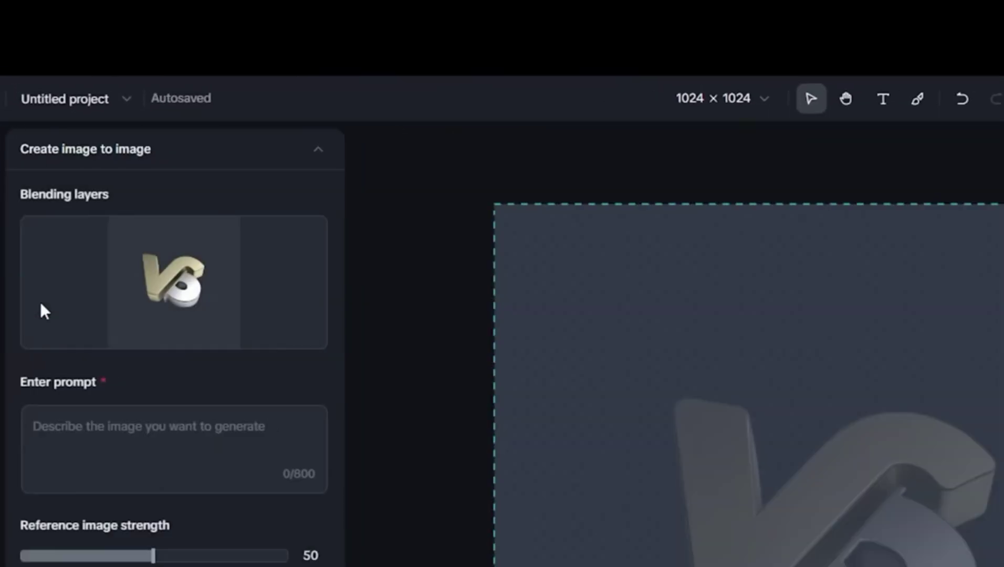
{"action": "left_click", "coordinate": [50, 446]}
{"action": "type", "text": "design a logo made entirely of beach sand, with intricate details and smooth edges. the logo should include a simple, recognizable shape or symbol"}
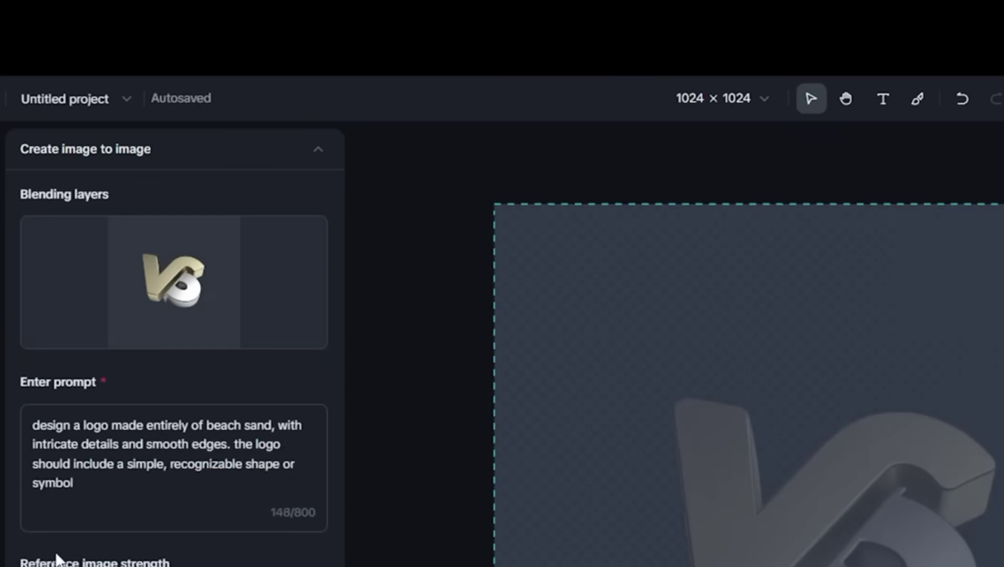
{"action": "type", "text": ", like a wave or palm tree, and should have a natural, textured look that captures the essence"}
{"action": "left_click", "coordinate": [168, 559]}
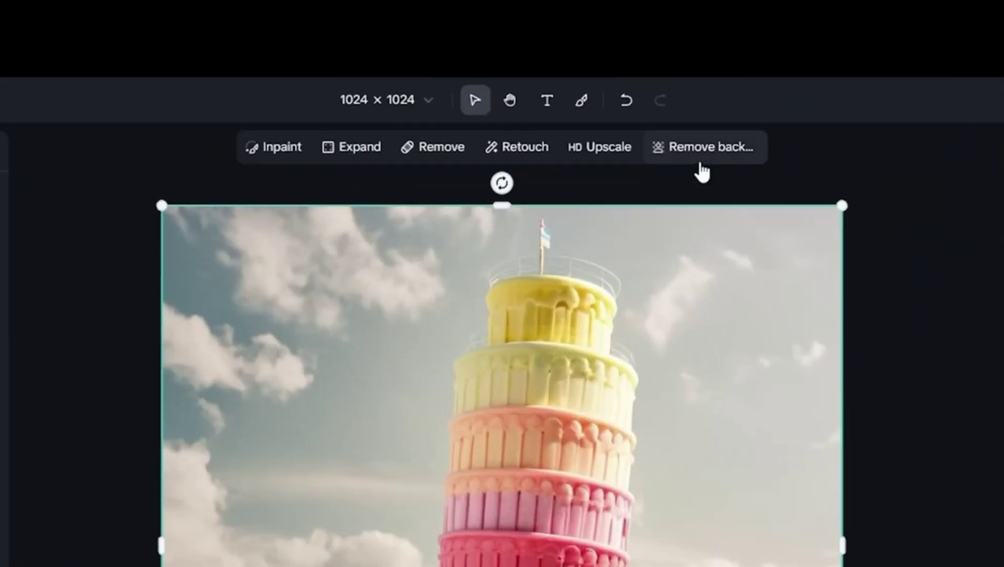
- Remove the cloudy sky by auto-detecting and selecting the macaron ice-cream tower
{"action": "left_click", "coordinate": [701, 158]}
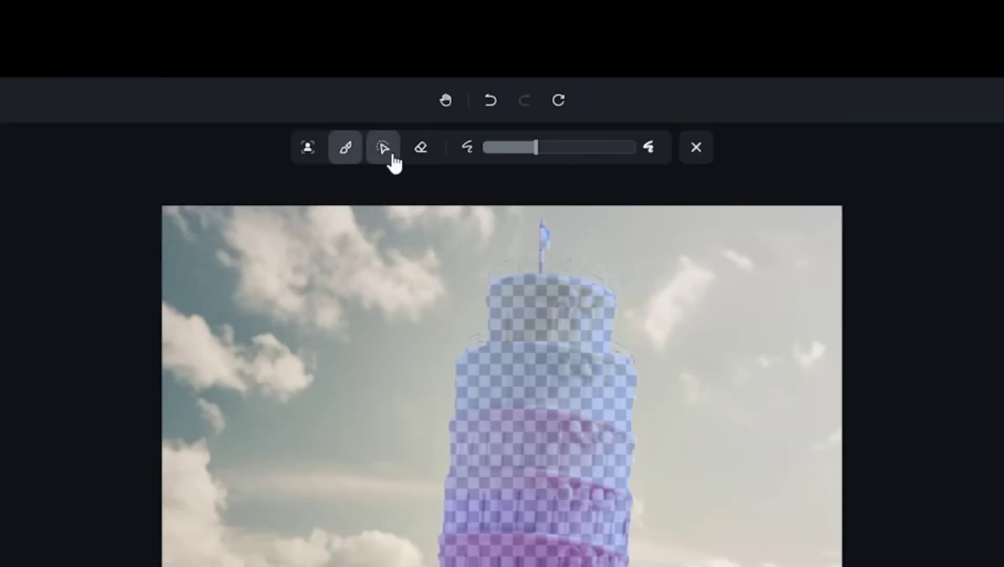
{"action": "left_click", "coordinate": [383, 149]}
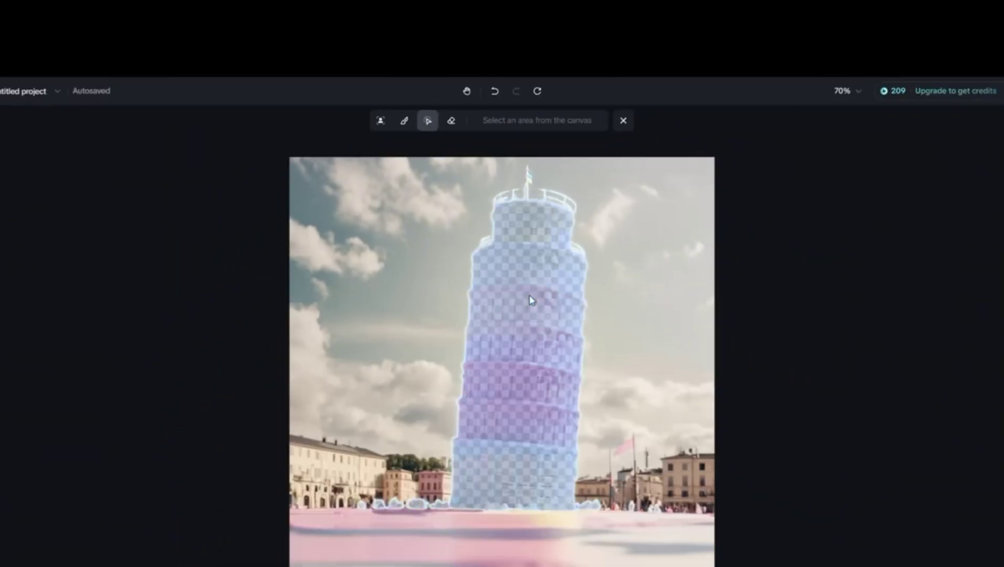
{"action": "left_click", "coordinate": [451, 120]}
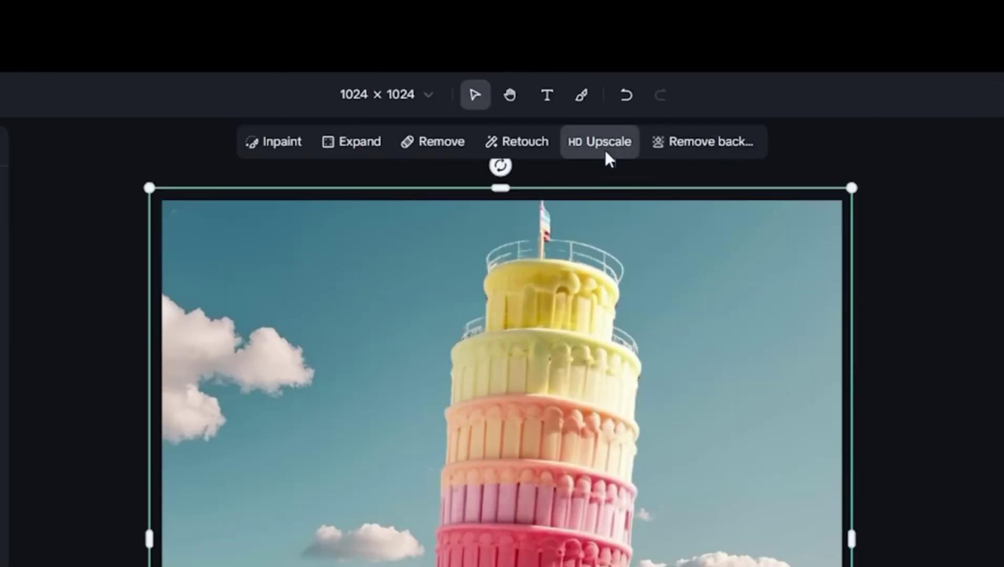
- HD-upscale the cake tower, then download the canvas as a JPEG
{"action": "left_click", "coordinate": [605, 151]}
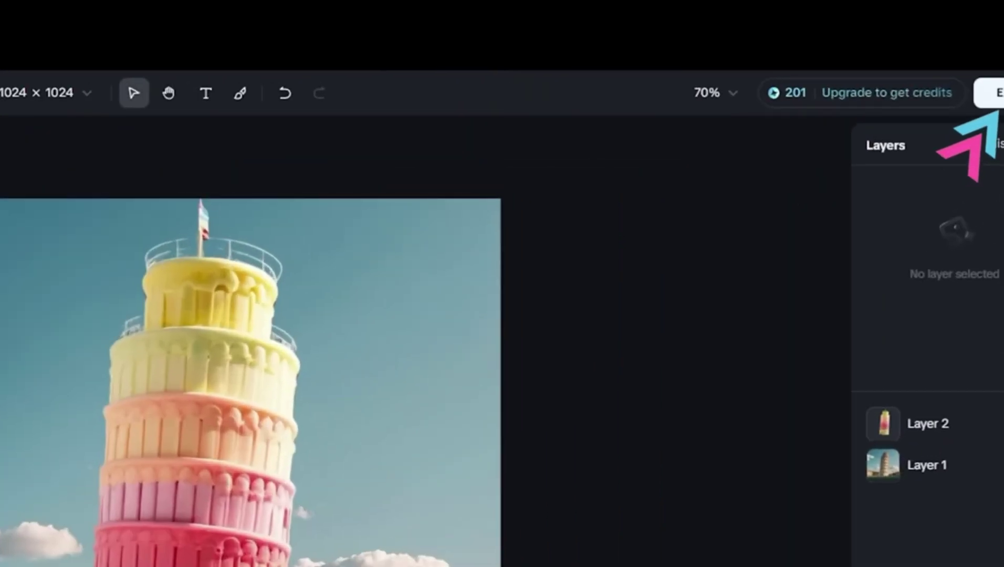
{"action": "left_click", "coordinate": [989, 93]}
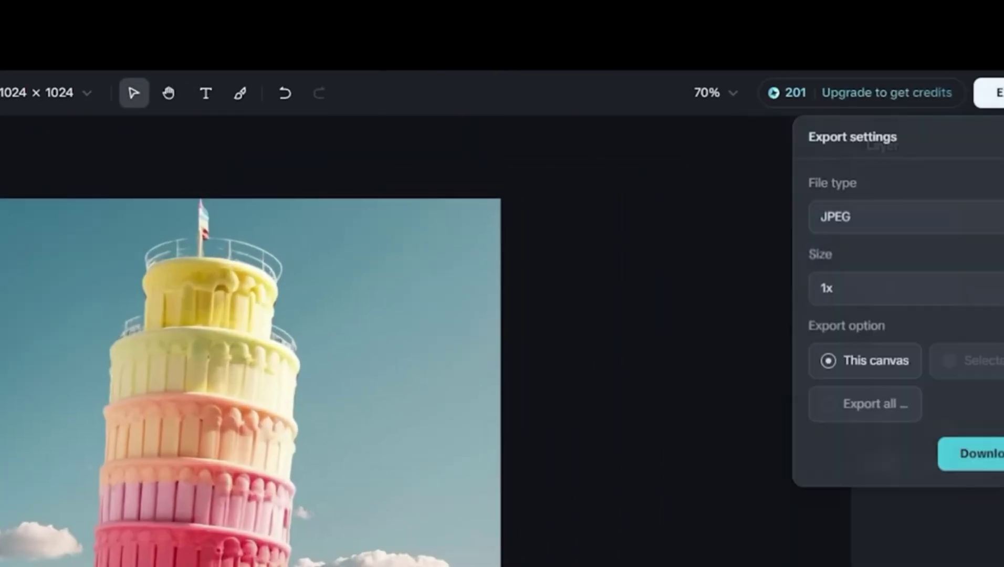
{"action": "left_click", "coordinate": [976, 217]}
{"action": "left_click", "coordinate": [984, 272]}
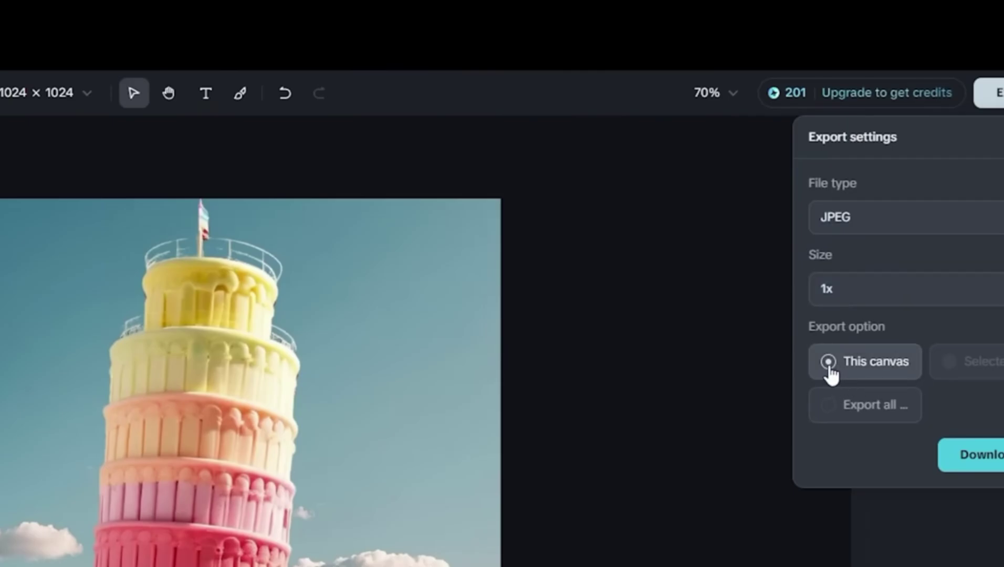
{"action": "left_click", "coordinate": [985, 465]}
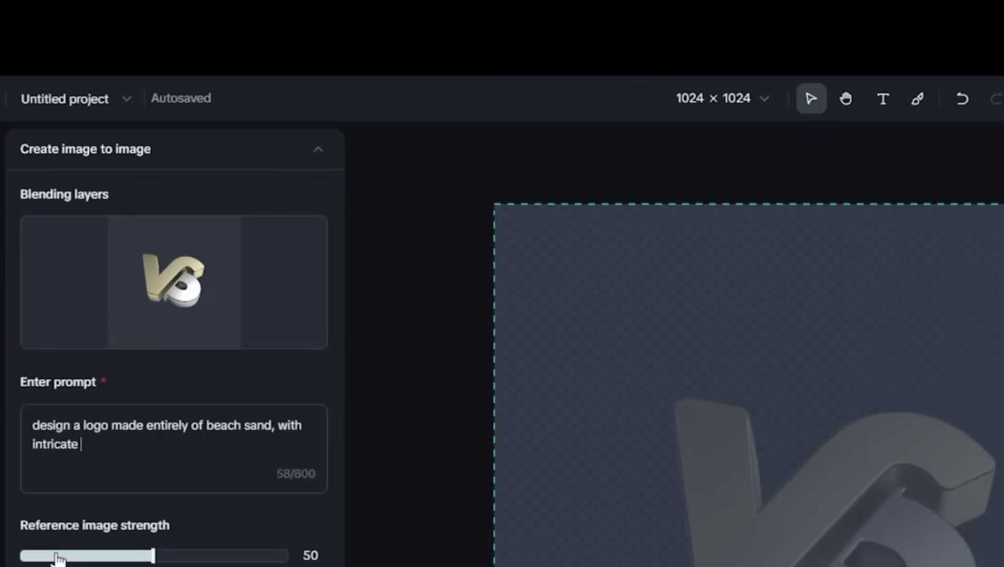
- Generate the beach-sand logo, then set its canvas export file type to JPEG
{"action": "type", "text": "d, with intricate details and smooth edges. the logo should include a simple, recognizable shape or symbol, like a wave or palm tree, and should have a natural, textured look that capture"}
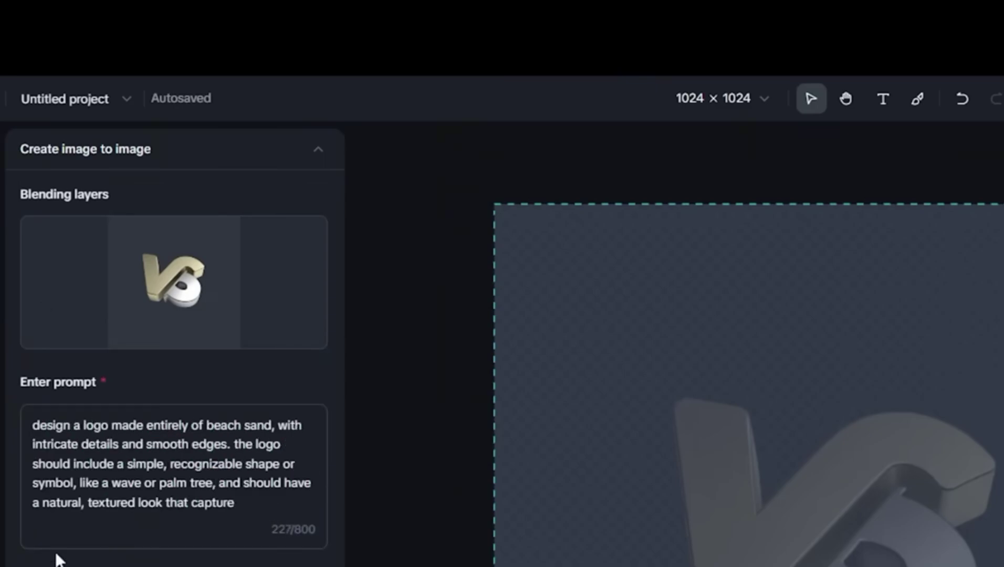
{"action": "type", "text": "s the essence"}
{"action": "left_click", "coordinate": [169, 559]}
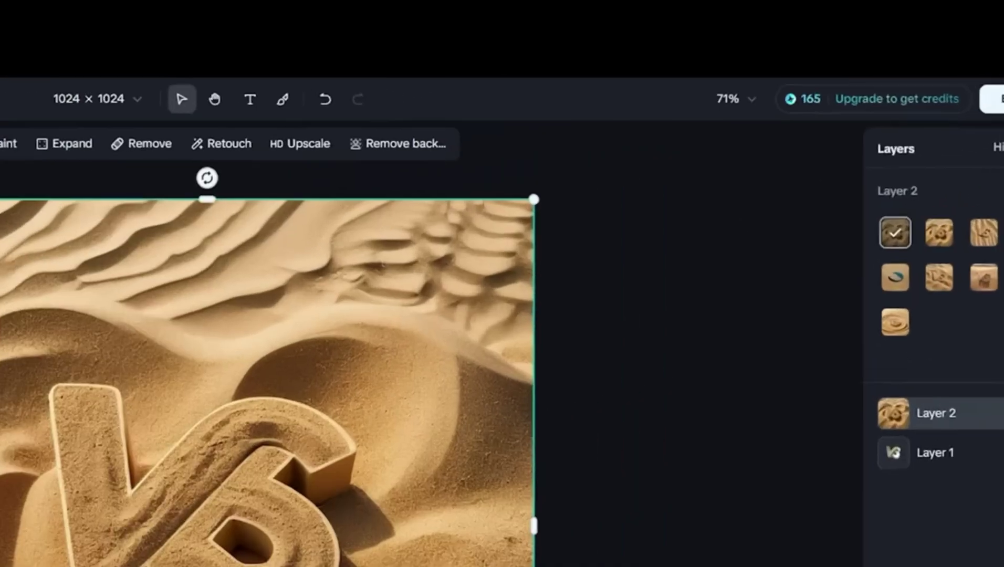
{"action": "left_click", "coordinate": [1000, 87]}
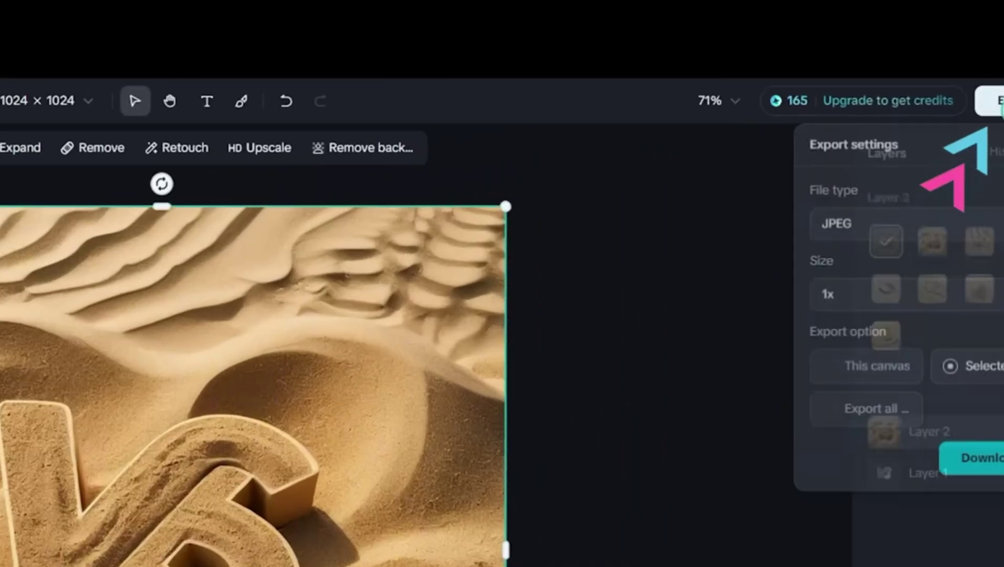
{"action": "left_click", "coordinate": [990, 231]}
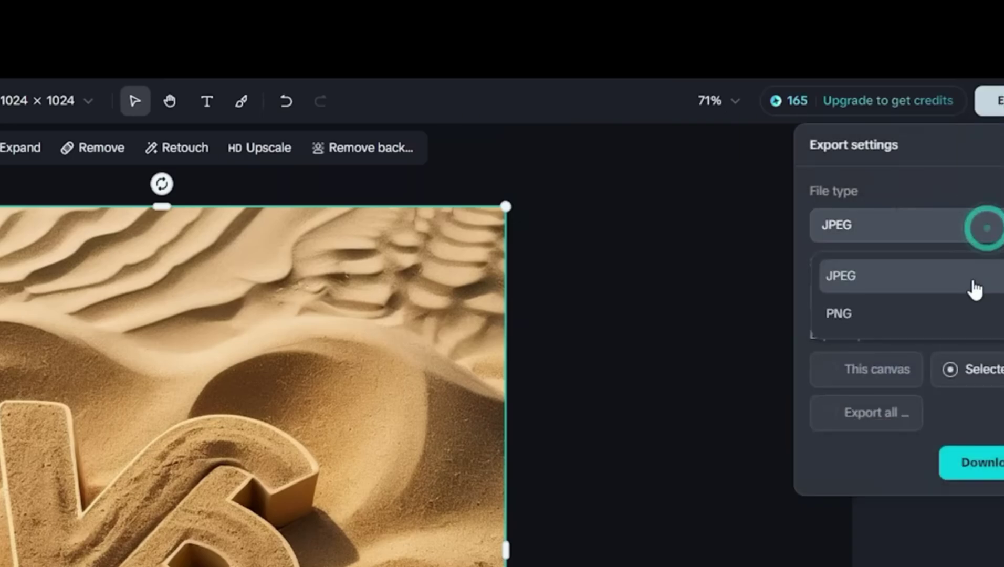
{"action": "left_click", "coordinate": [974, 290]}
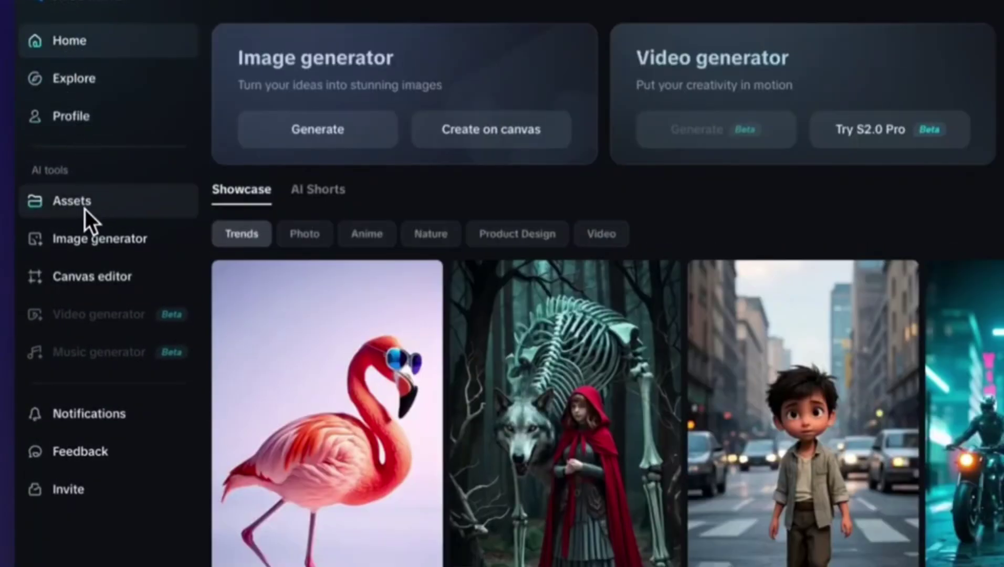
{"action": "left_click", "coordinate": [81, 209]}
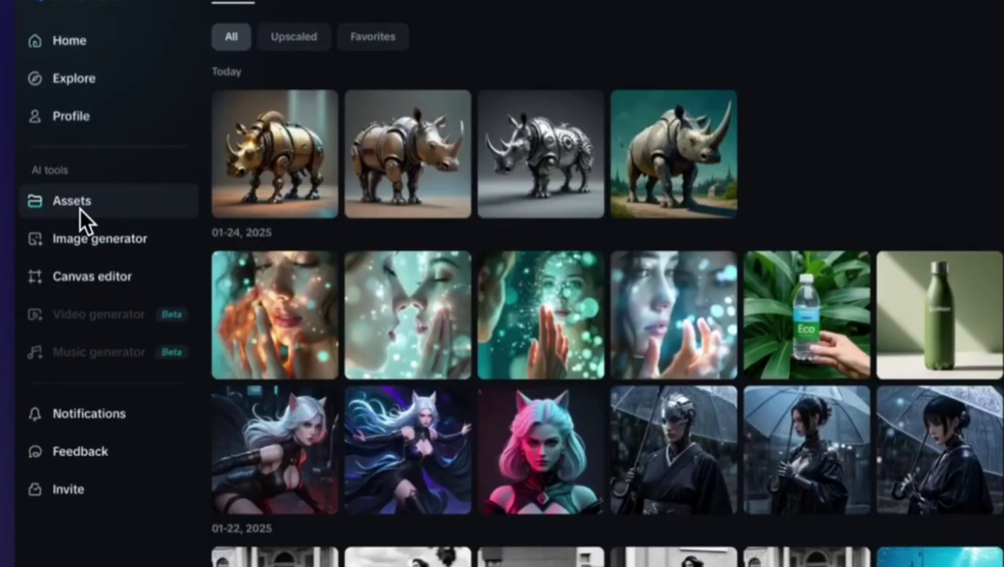
{"action": "scroll", "coordinate": [483, 373], "scroll_direction": "down", "scroll_amount": 5}
{"action": "scroll", "coordinate": [525, 346], "scroll_direction": "down", "scroll_amount": 5}
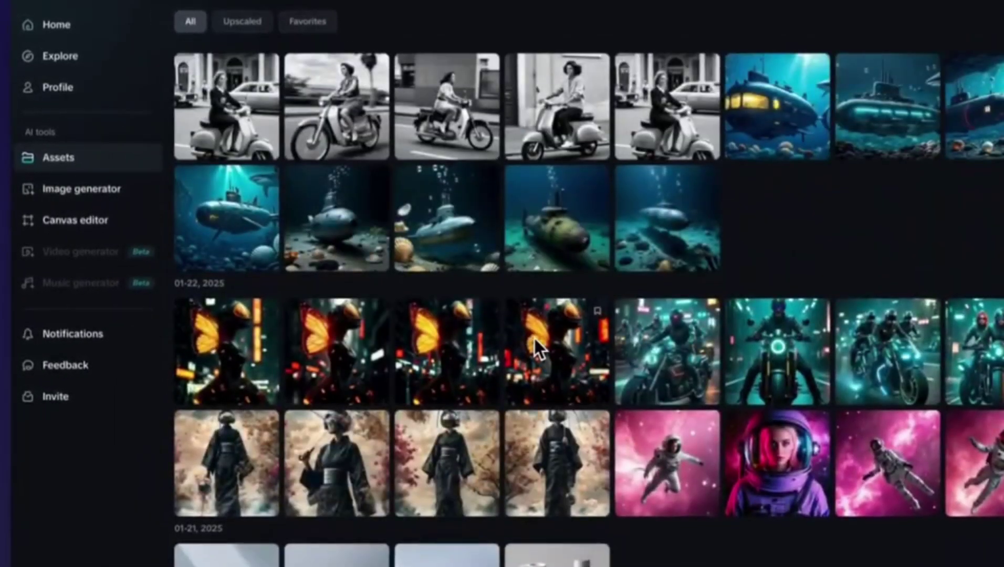
{"action": "scroll", "coordinate": [535, 339], "scroll_direction": "up", "scroll_amount": 10}
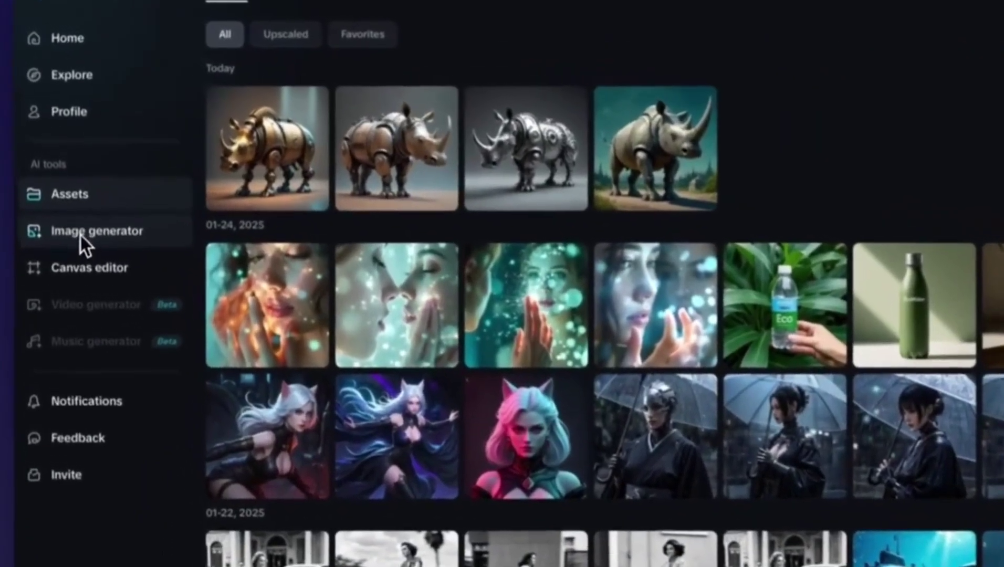
{"action": "left_click", "coordinate": [71, 190]}
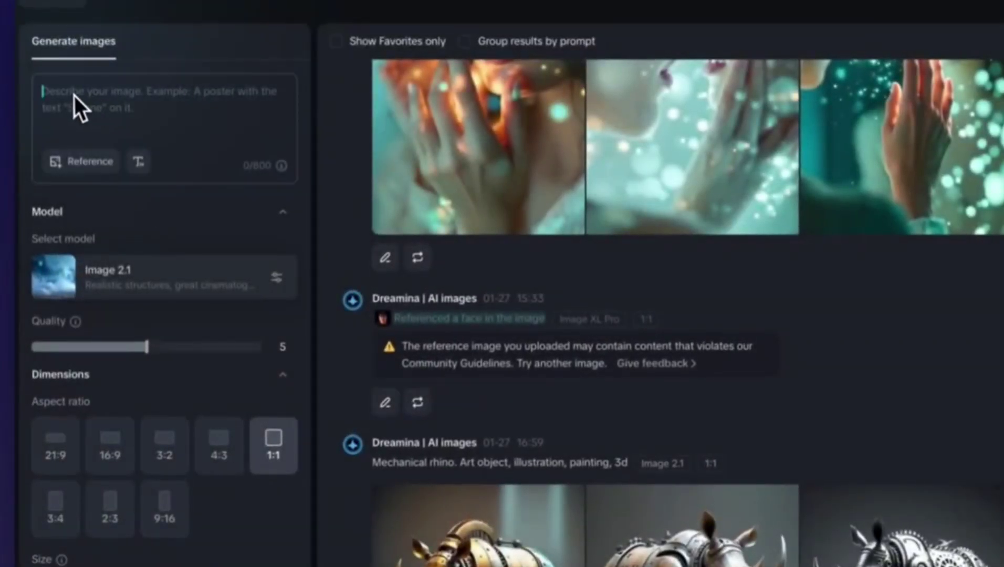
{"action": "left_click", "coordinate": [53, 10]}
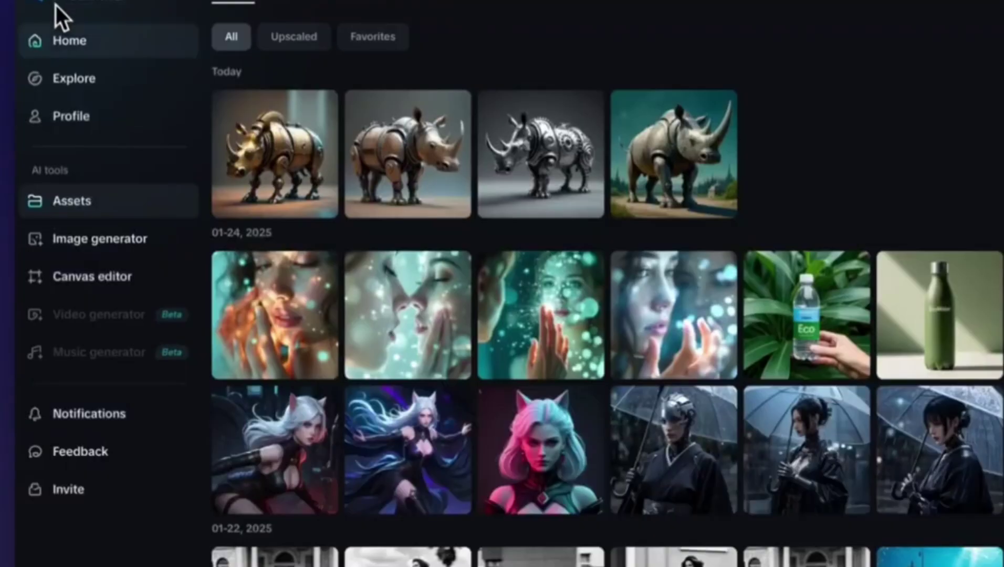
{"action": "left_click", "coordinate": [89, 282]}
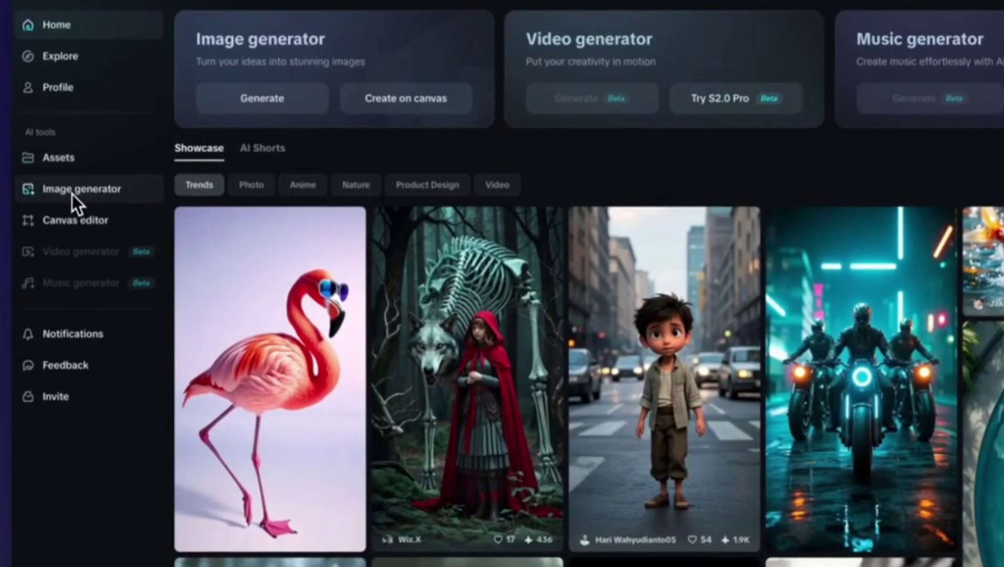
- Set quality 9 for the city-street sunset portrait prompt, framed 3:4 at 768×1024
{"action": "scroll", "coordinate": [464, 368], "scroll_direction": "down", "scroll_amount": 3}
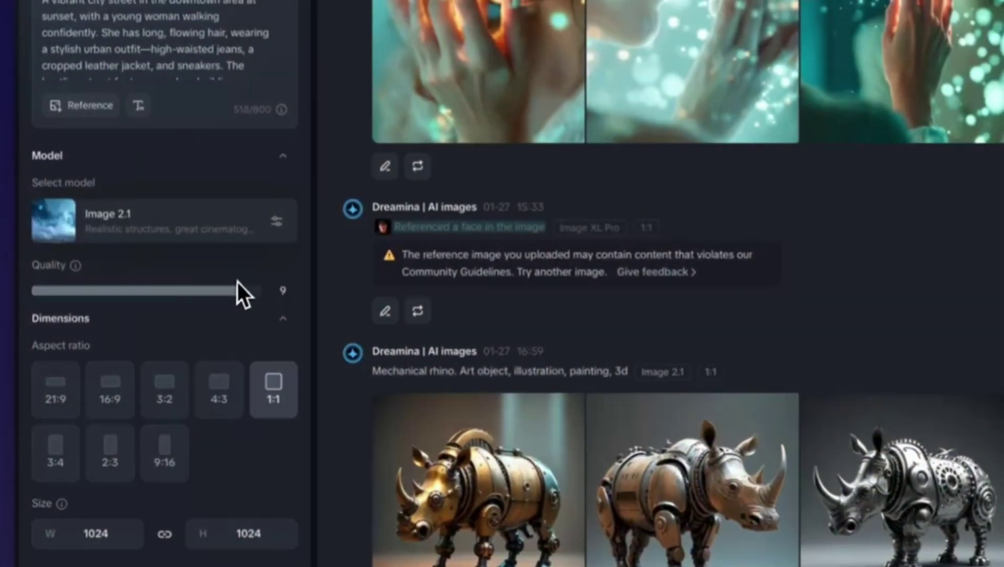
{"action": "mouse_move", "coordinate": [240, 290]}
{"action": "left_mouse_down"}
{"action": "mouse_move", "coordinate": [191, 293]}
{"action": "mouse_move", "coordinate": [238, 293]}
{"action": "left_mouse_up"}
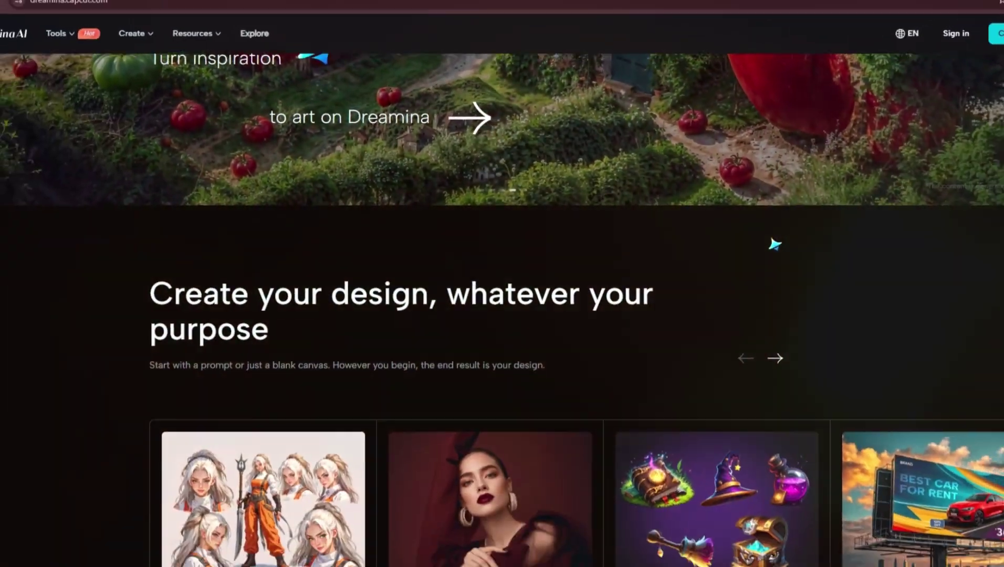
- Scroll down through the generated sunset city-street woman portraits
{"action": "scroll", "coordinate": [772, 241], "scroll_direction": "down", "scroll_amount": 3}
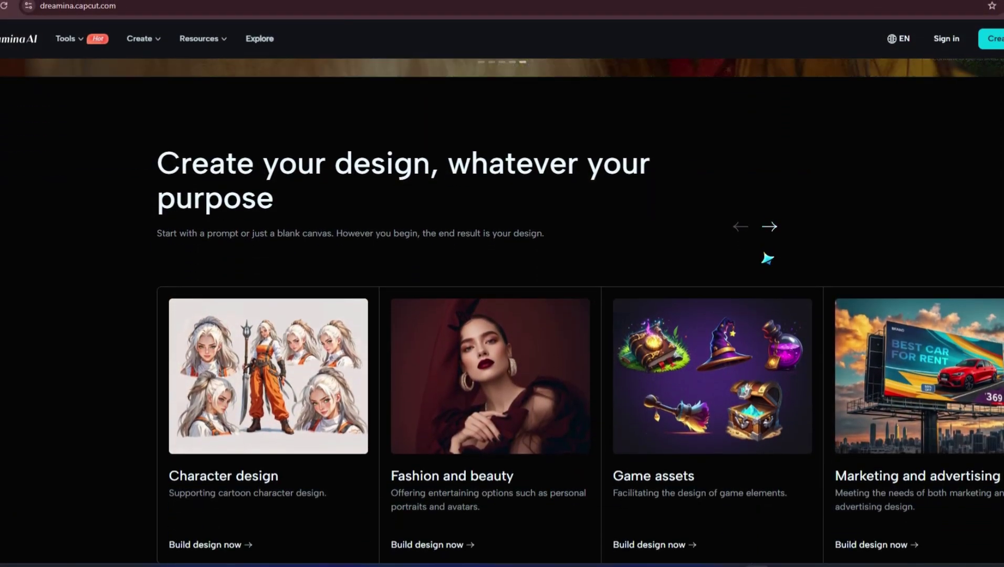
{"action": "scroll", "coordinate": [767, 260], "scroll_direction": "down", "scroll_amount": 4}
{"action": "scroll", "coordinate": [767, 260], "scroll_direction": "down", "scroll_amount": 1}
{"action": "scroll", "coordinate": [767, 262], "scroll_direction": "down", "scroll_amount": 2}
{"action": "scroll", "coordinate": [767, 265], "scroll_direction": "down", "scroll_amount": 2}
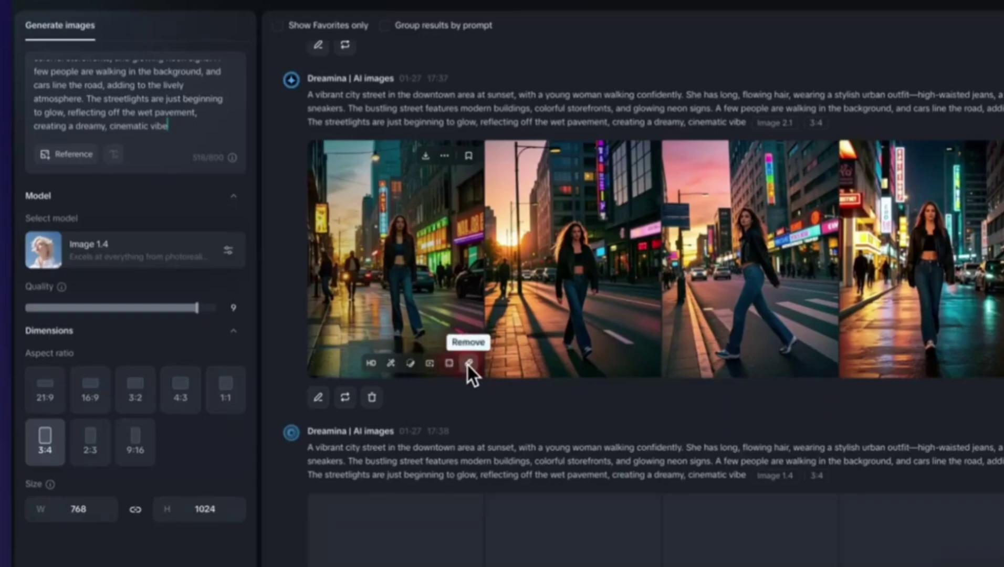
{"action": "left_click", "coordinate": [446, 157]}
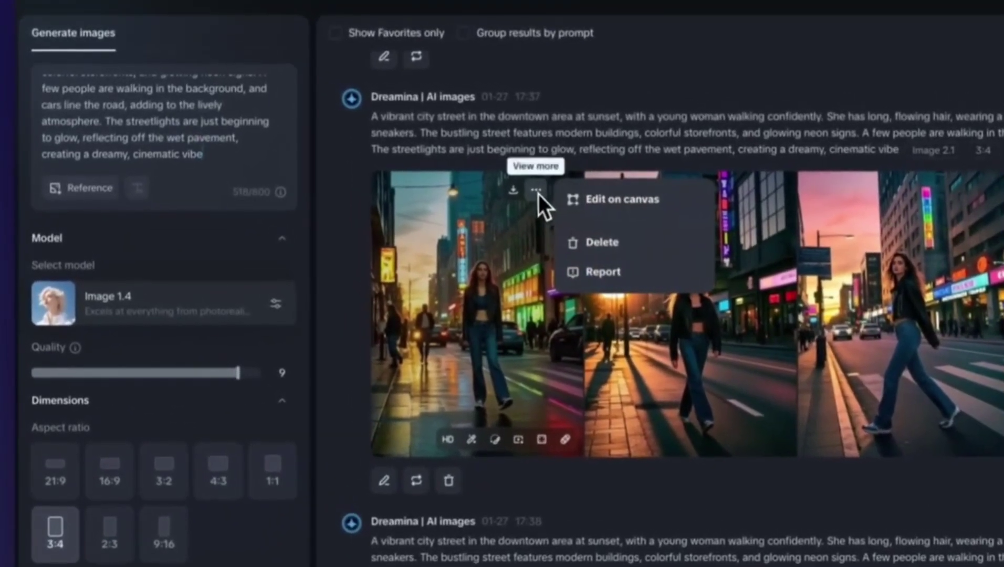
{"action": "left_click", "coordinate": [499, 286]}
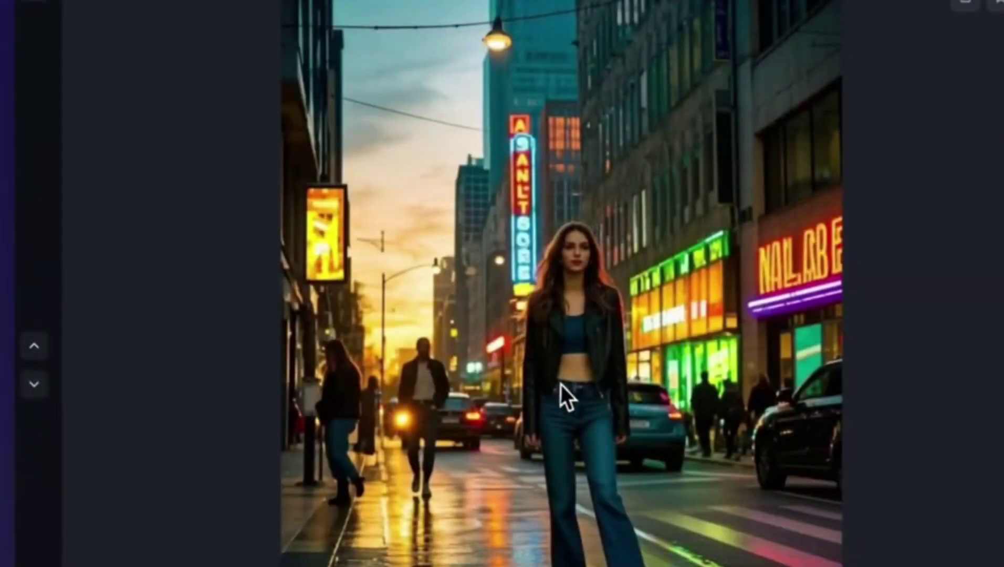
{"action": "left_click", "coordinate": [44, 6]}
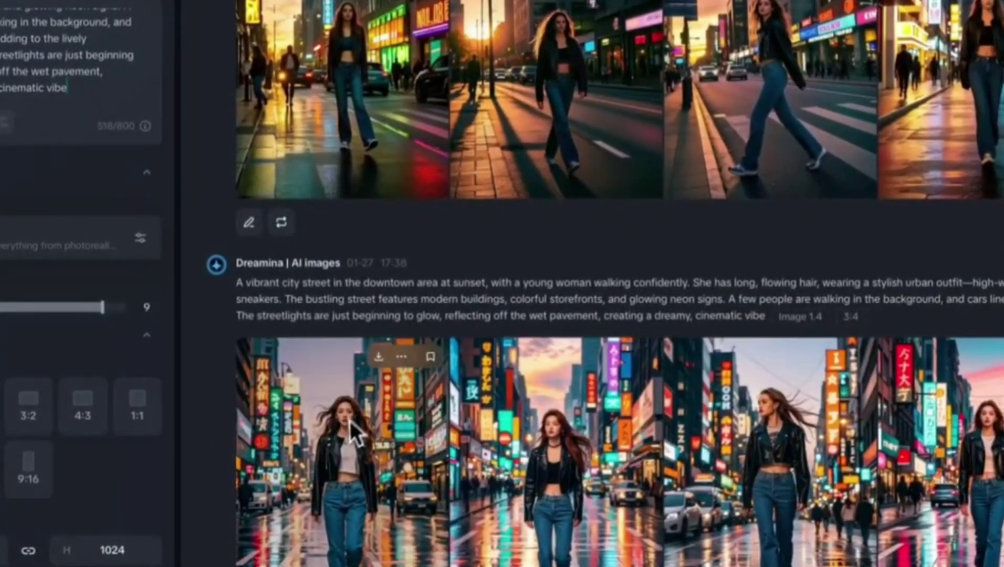
{"action": "left_click", "coordinate": [347, 428]}
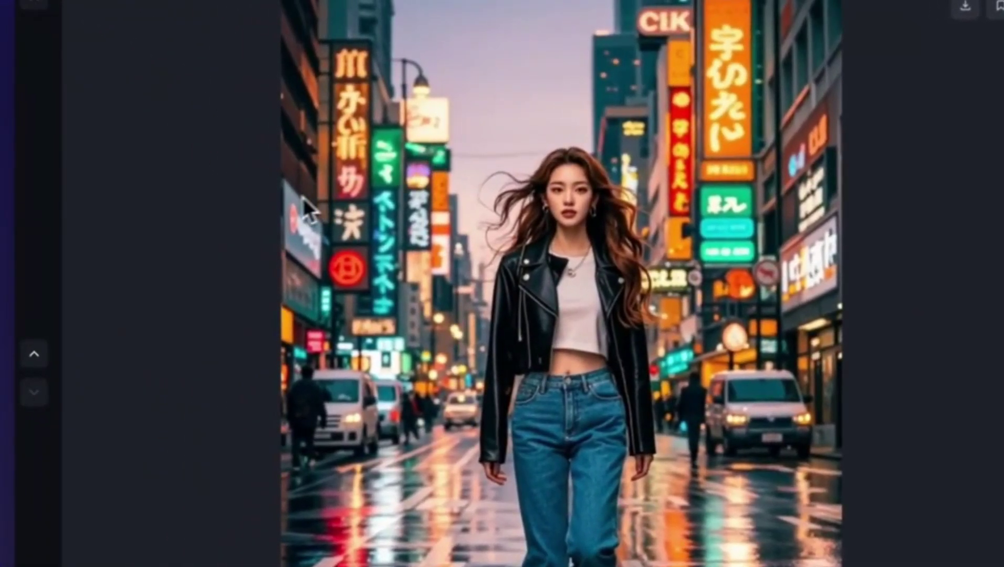
{"action": "left_click", "coordinate": [34, 6]}
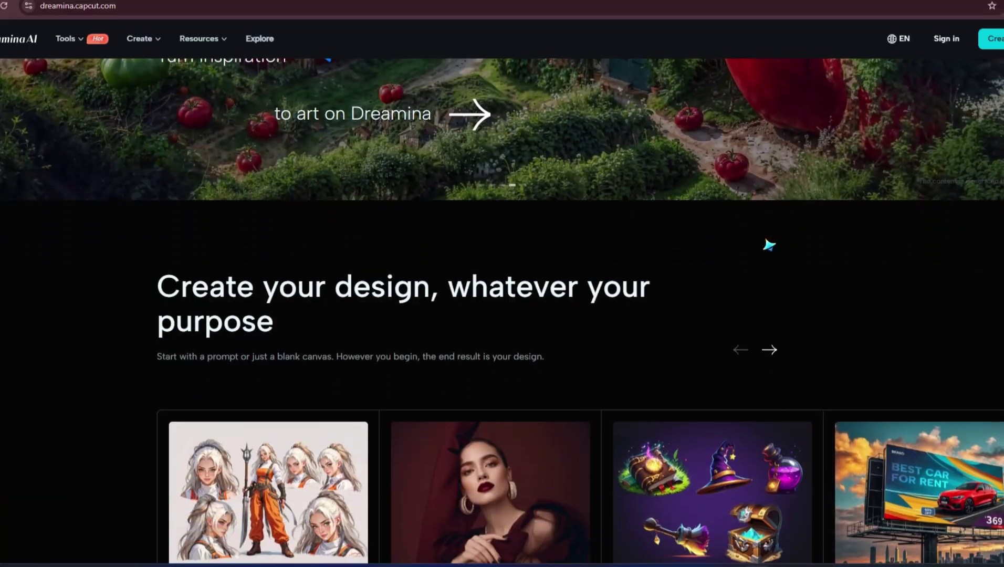
- Save the bottle image as an Edge reference and enter the prompt 'sunlight, high quality'
{"action": "scroll", "coordinate": [767, 256], "scroll_direction": "down", "scroll_amount": 5}
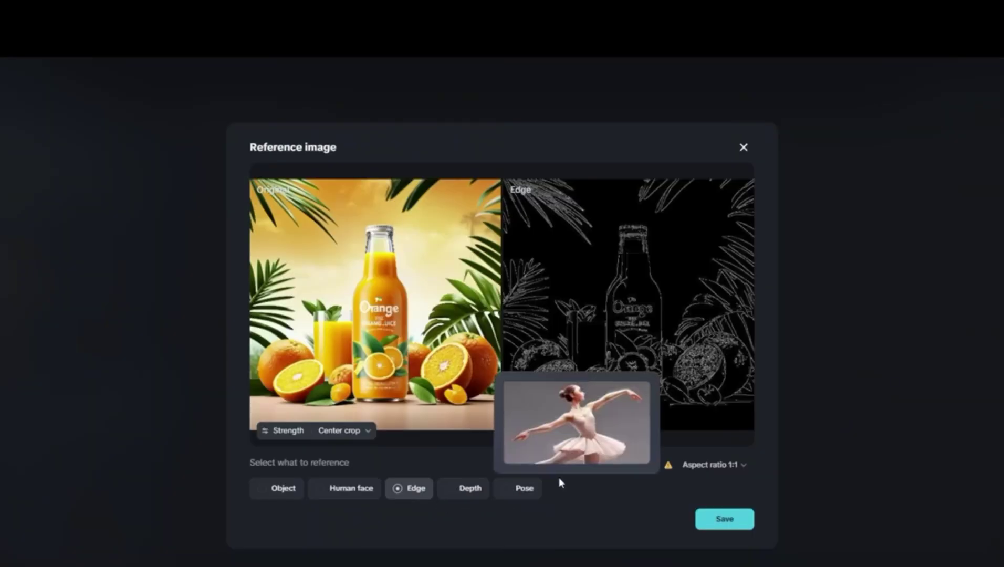
{"action": "left_click", "coordinate": [727, 526]}
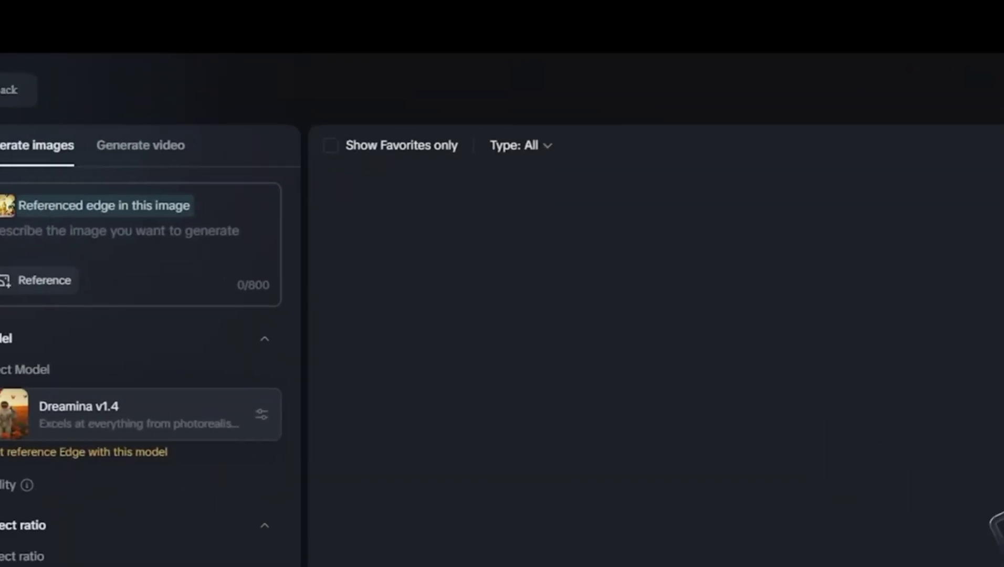
{"action": "type", "text": "sunl"}
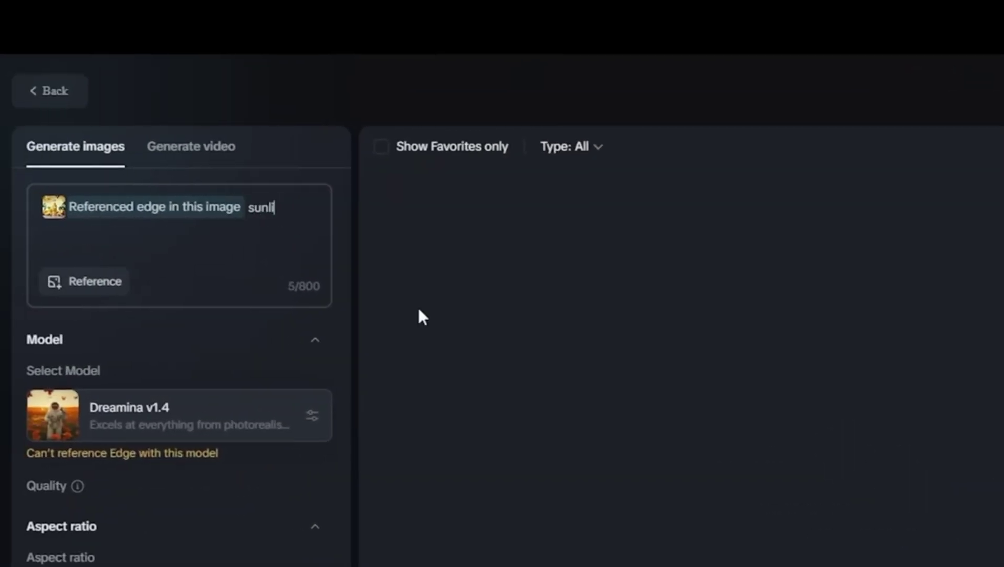
{"action": "type", "text": "ight, high quality"}
- Switch the model to Dreamina XL Pro with a 3:4 aspect ratio
{"action": "left_click", "coordinate": [303, 428]}
{"action": "left_click", "coordinate": [446, 321]}
{"action": "scroll", "coordinate": [131, 446], "scroll_direction": "down", "scroll_amount": 5}
{"action": "left_click", "coordinate": [52, 378]}
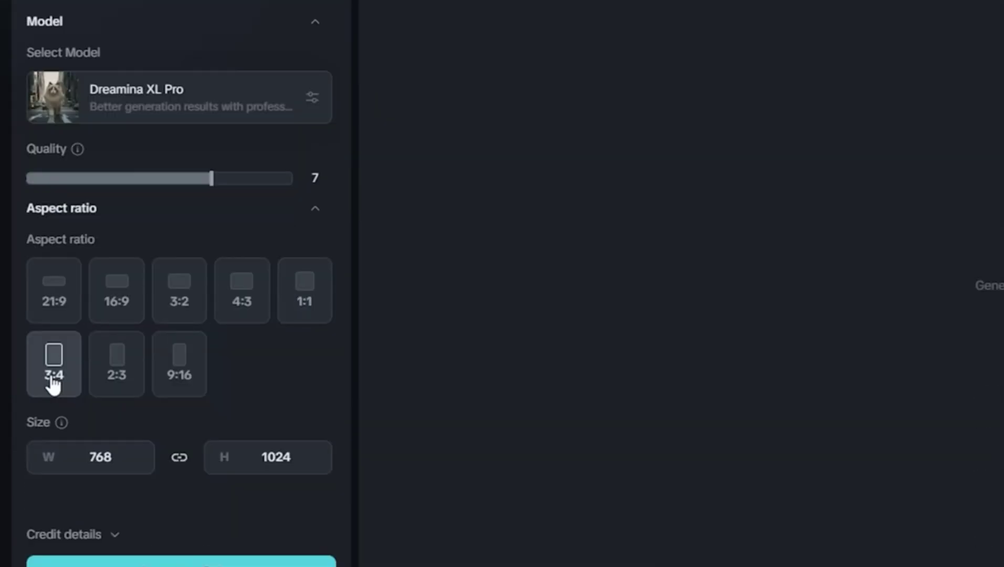